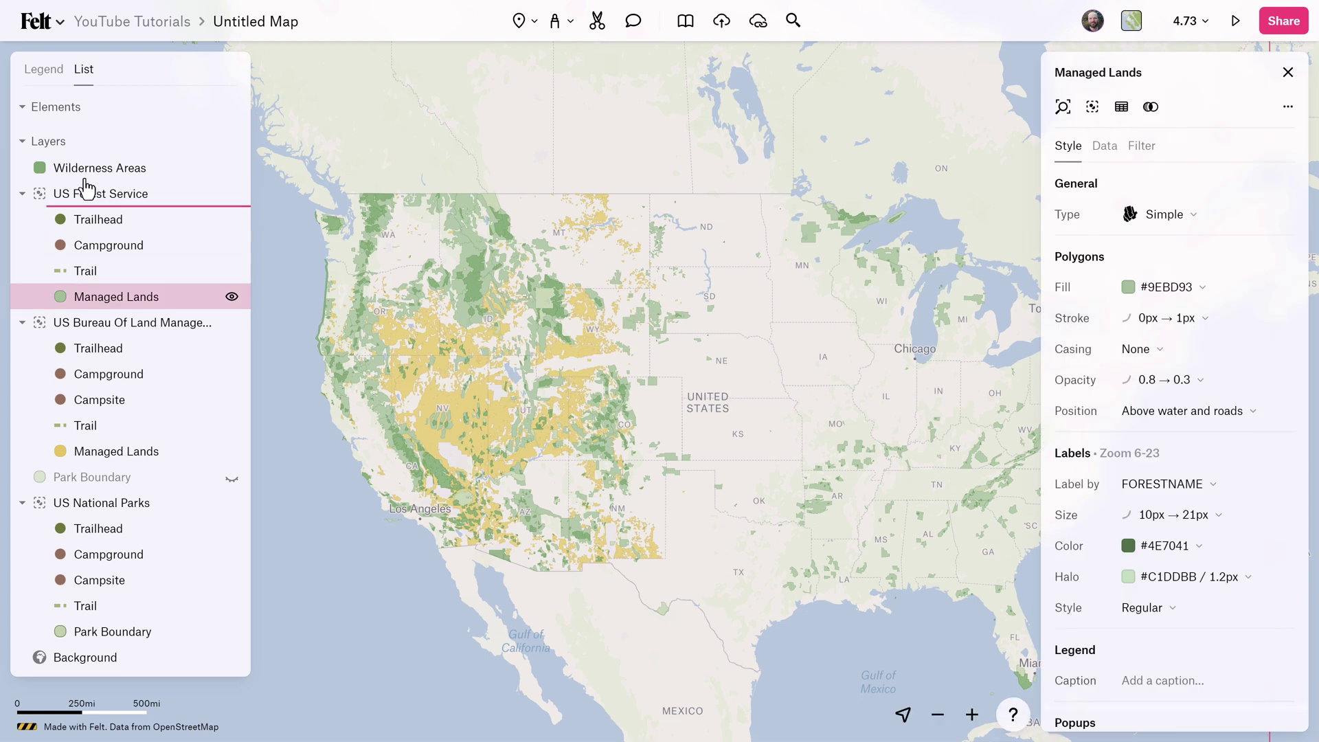
Move Forest Service and BLM Managed Lands to top level, then group Campsite and Campground as 'Camping'
{"action": "left_click_drag", "start_coordinate": [103, 450], "coordinate": [116, 218]}
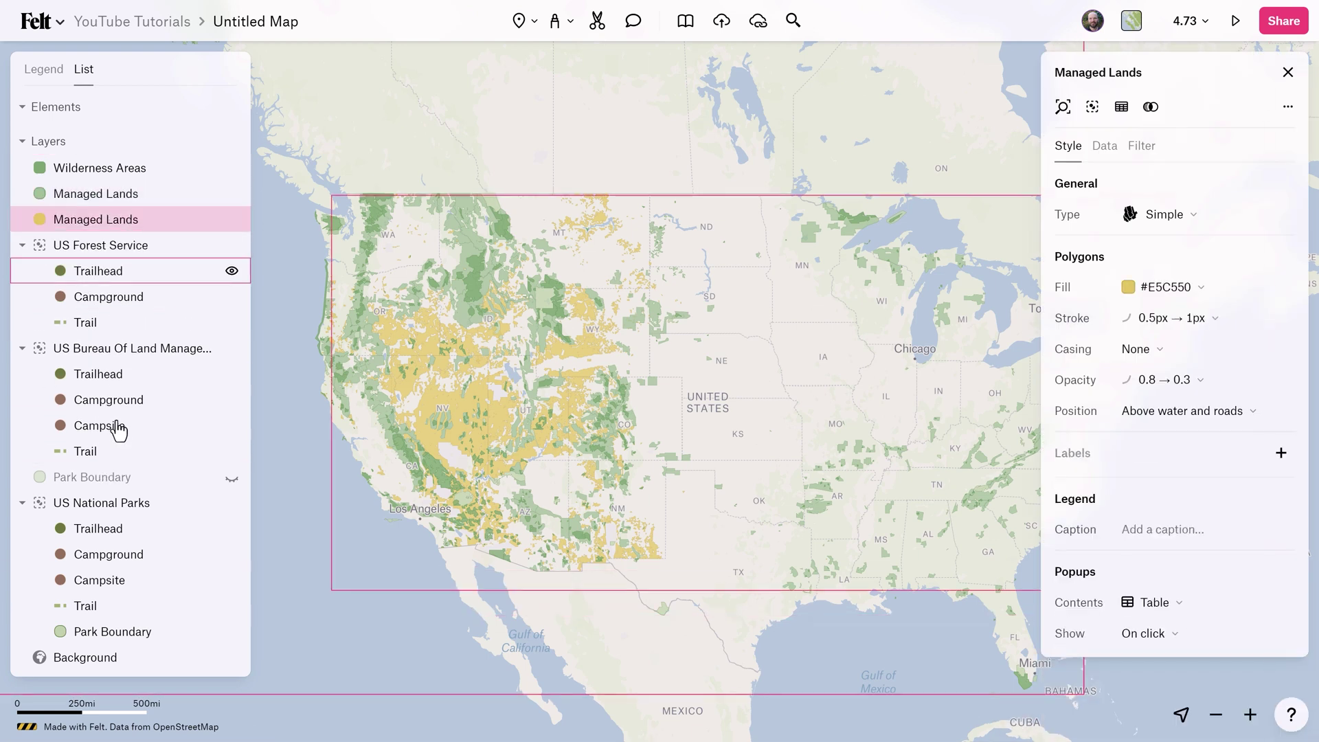
{"action": "left_click_drag", "start_coordinate": [94, 630], "coordinate": [91, 244]}
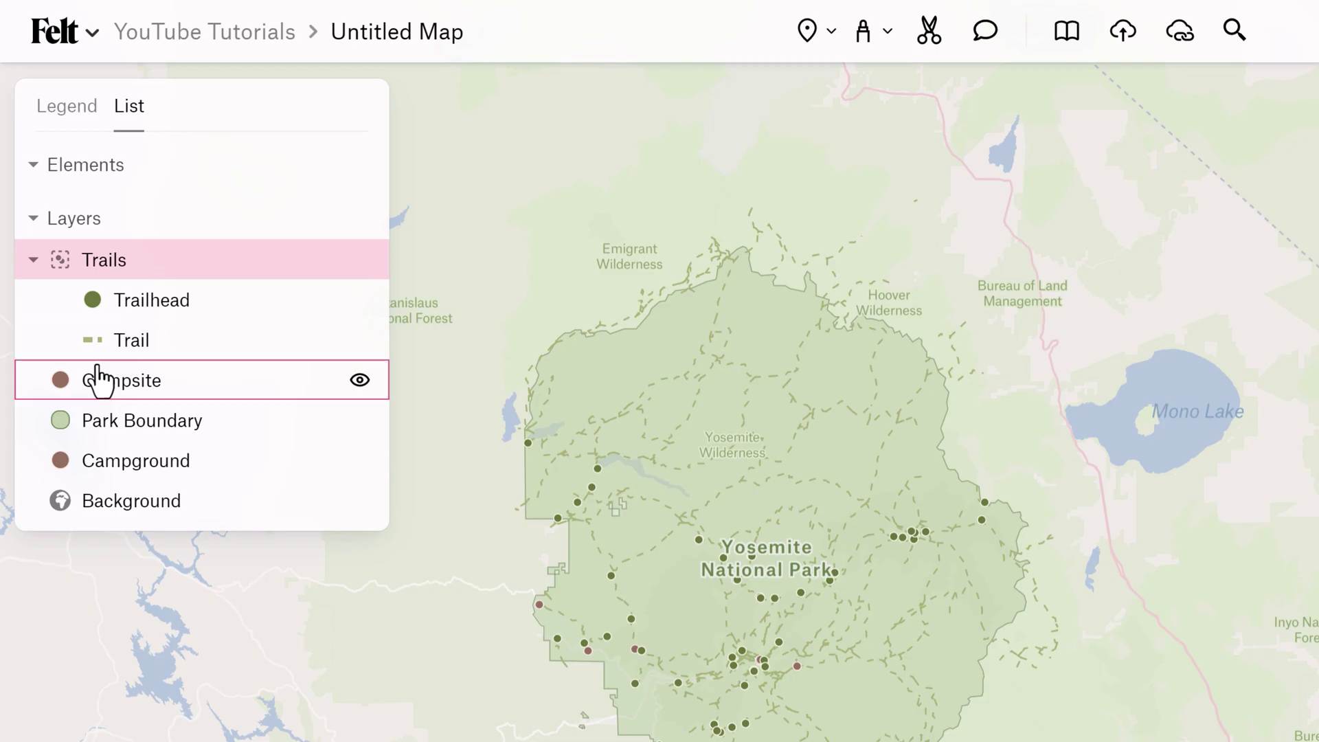
{"action": "left_click", "coordinate": [103, 380]}
{"action": "left_click", "coordinate": [112, 465], "text": "shift"}
{"action": "key", "text": "ctrl+g"}
{"action": "type", "text": "Camping"}
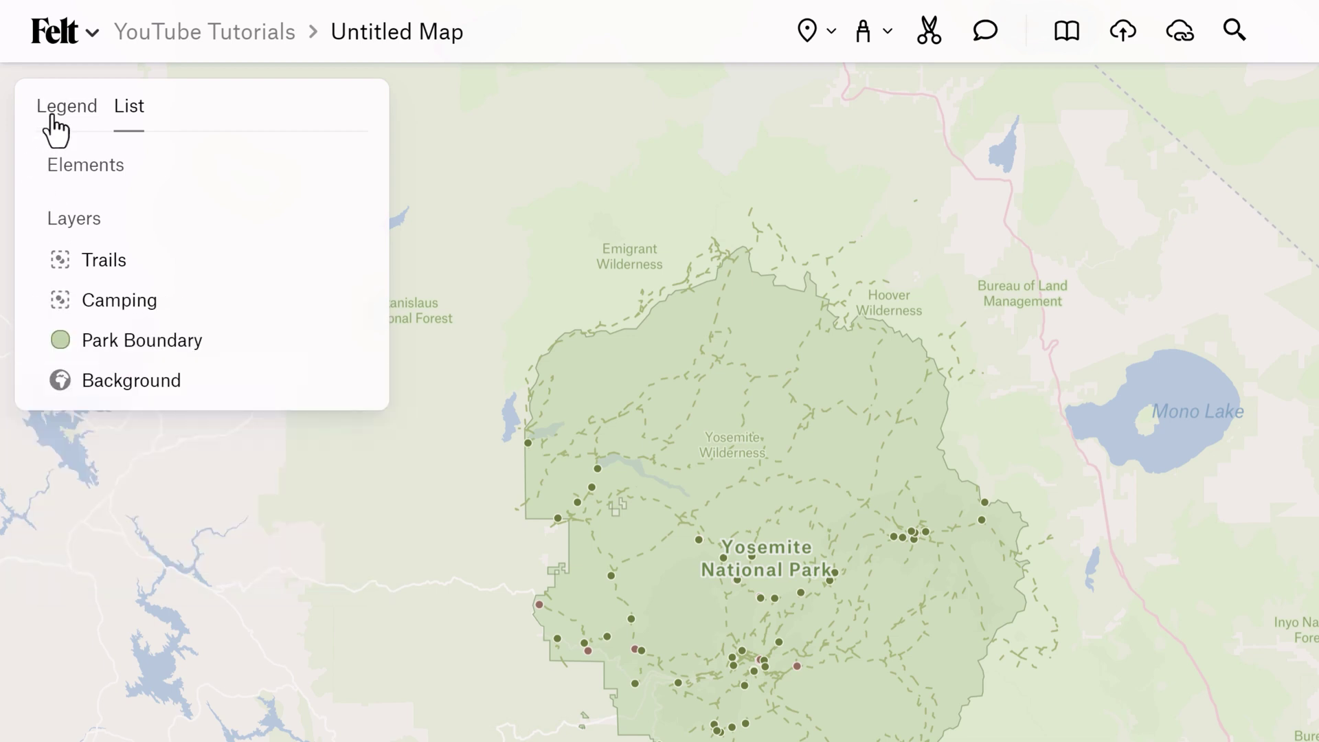
Check the new groups in the legend, then bring up the layer library
{"action": "left_click", "coordinate": [52, 118]}
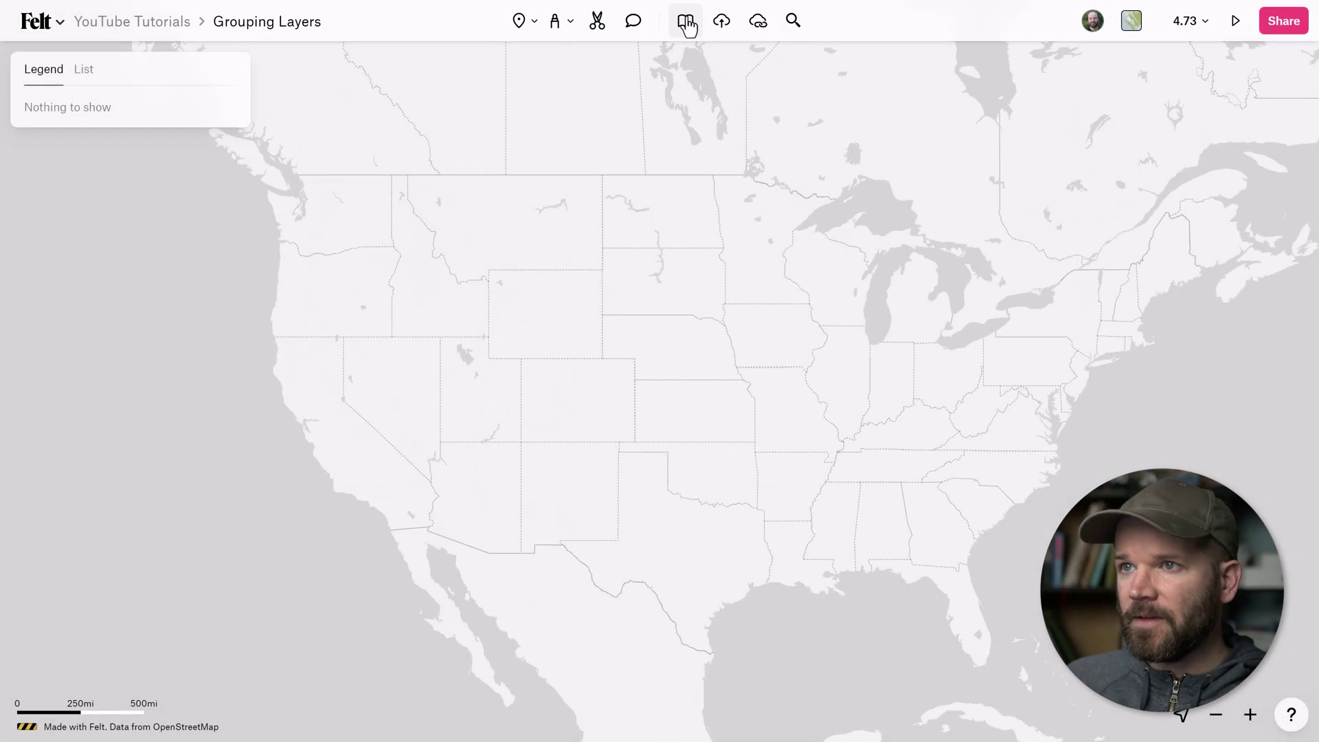
{"action": "left_click", "coordinate": [684, 22]}
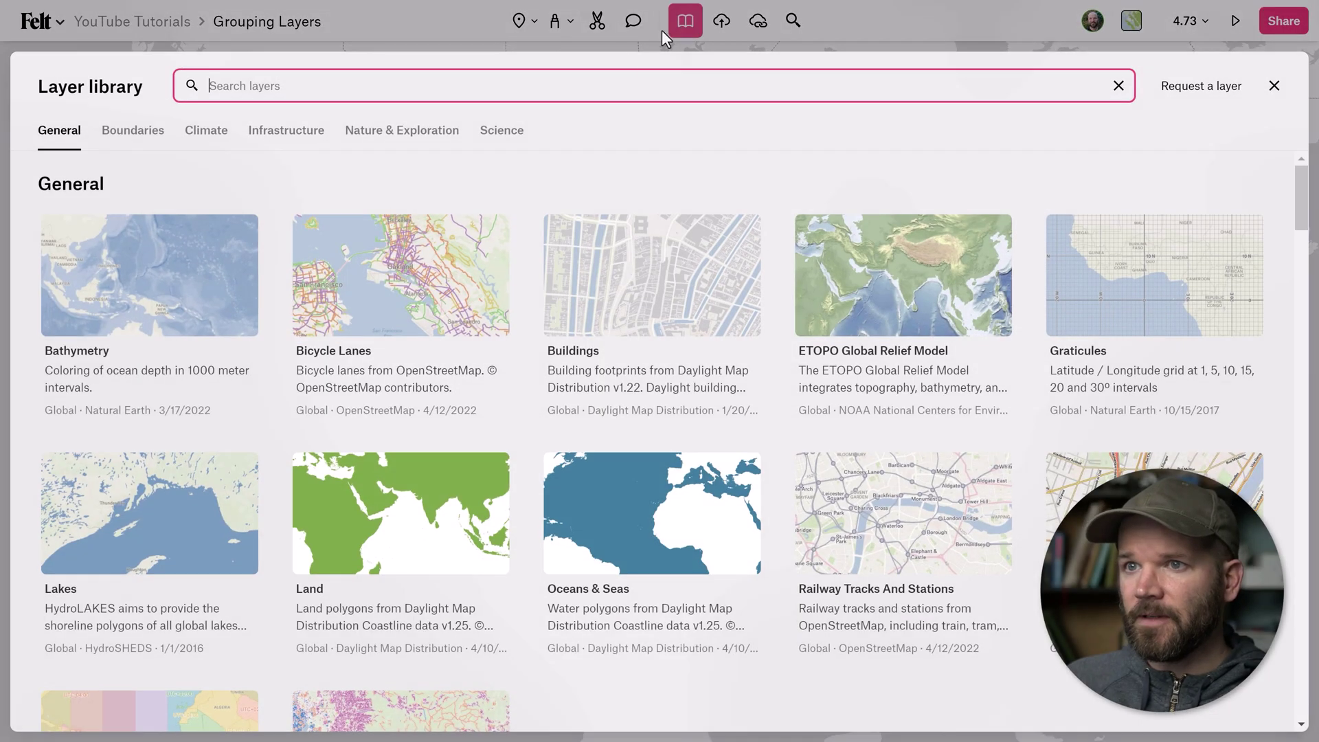
Add US National Parks from the Nature & Exploration layers and return to the map
{"action": "left_click", "coordinate": [388, 139]}
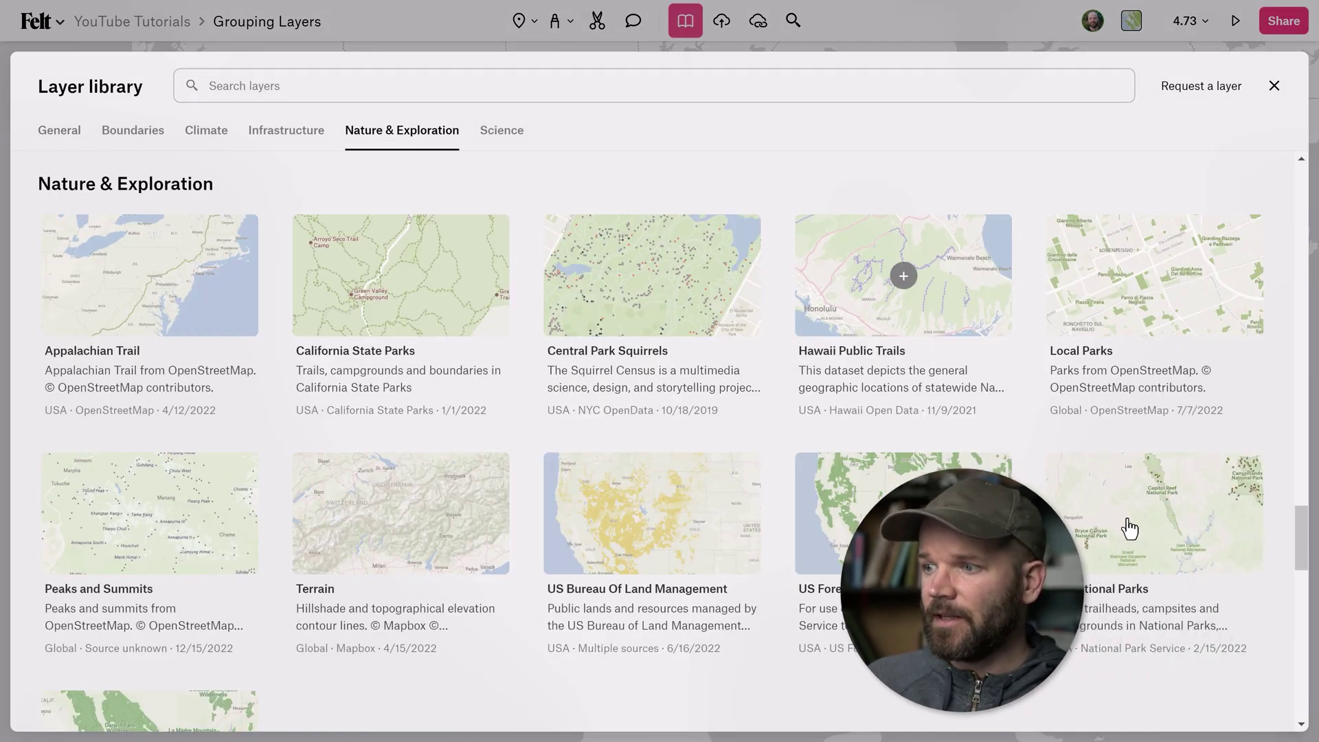
{"action": "mouse_move", "coordinate": [1154, 522]}
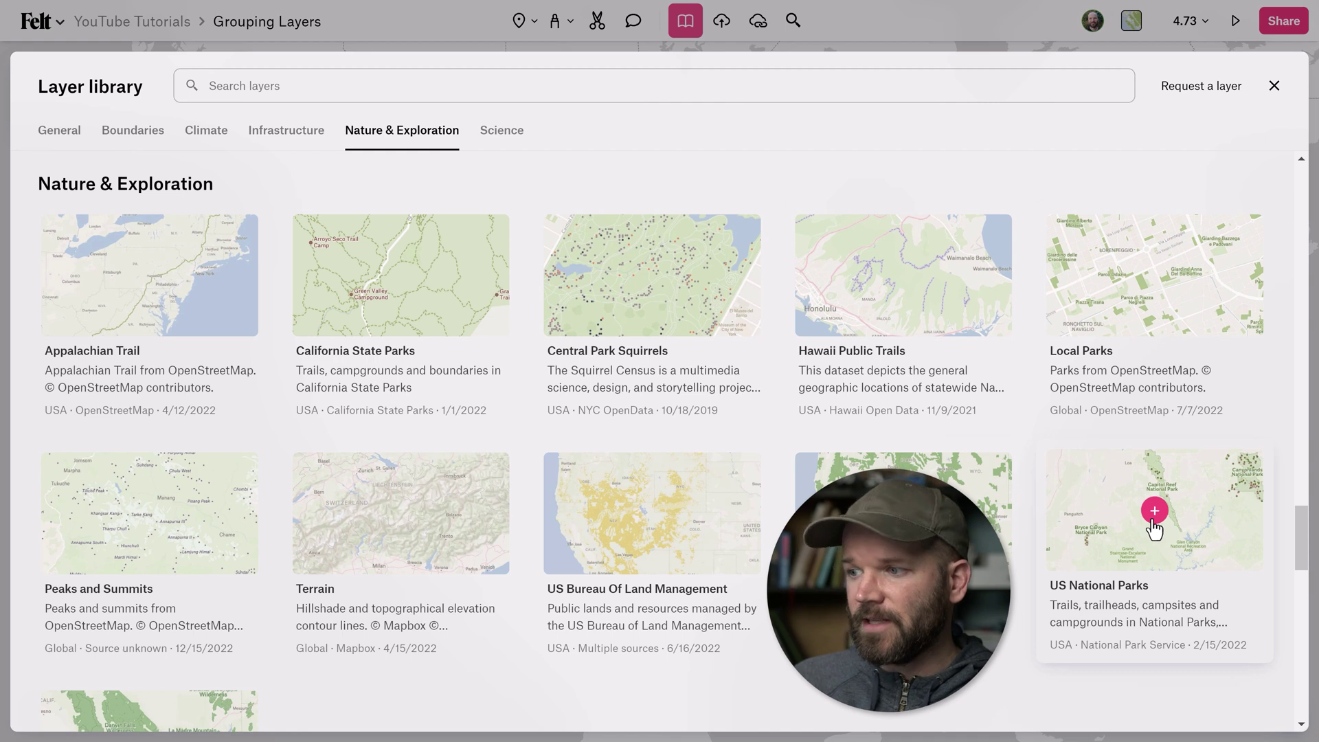
{"action": "left_click", "coordinate": [1154, 512]}
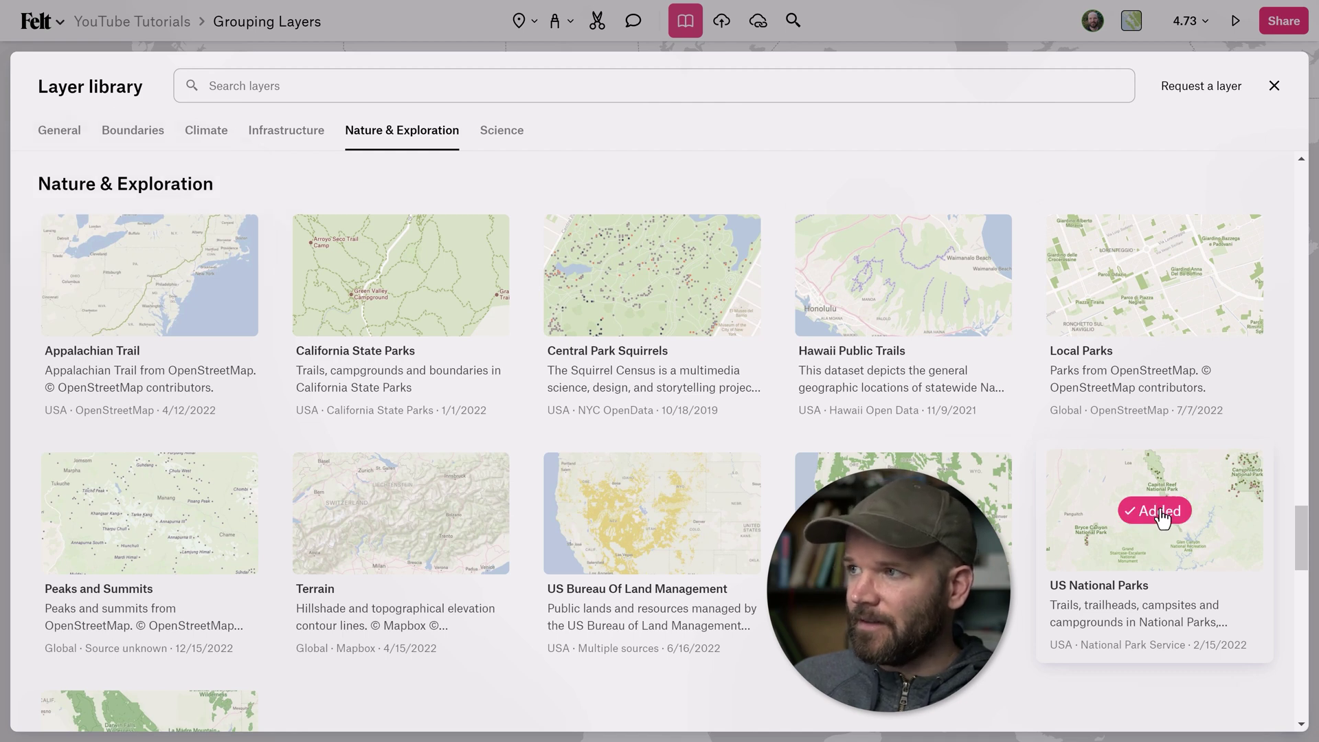
{"action": "left_click", "coordinate": [1274, 87]}
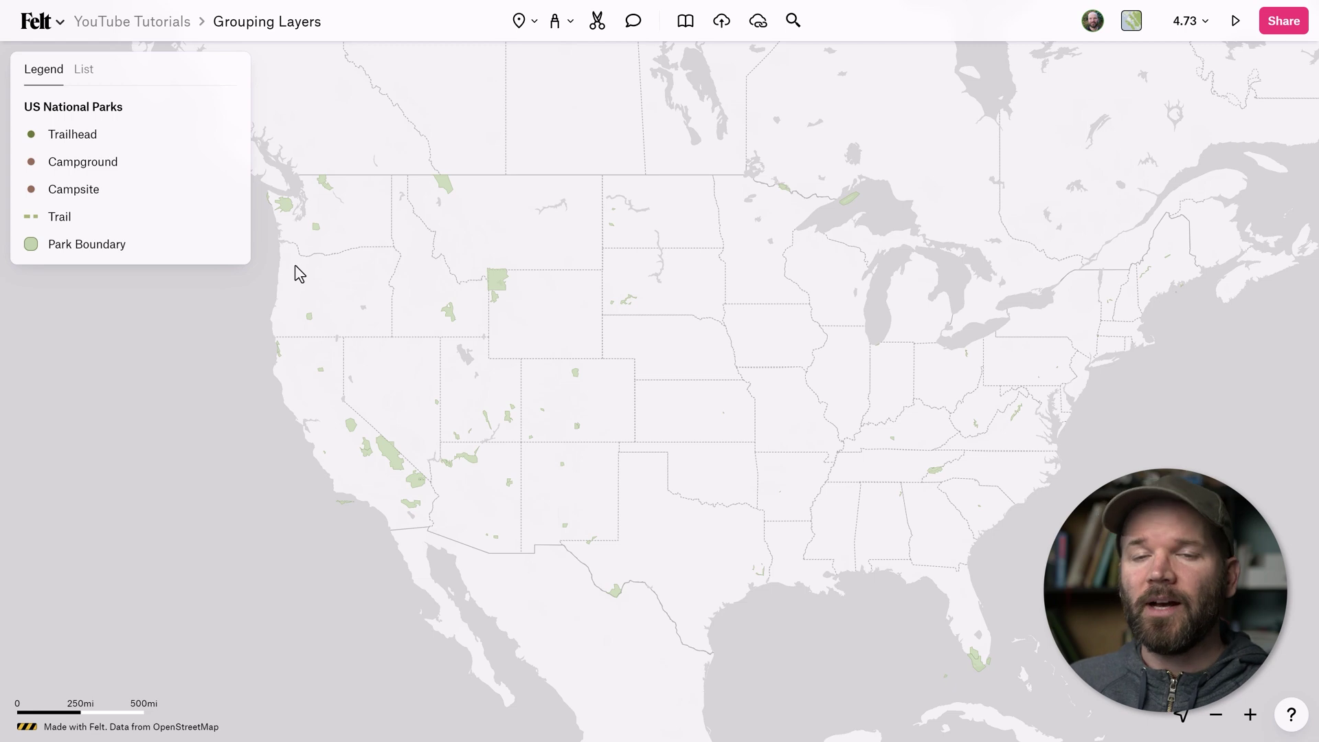
Select the US National Parks group and open the Trailhead layer's style settings
{"action": "left_click", "coordinate": [87, 110]}
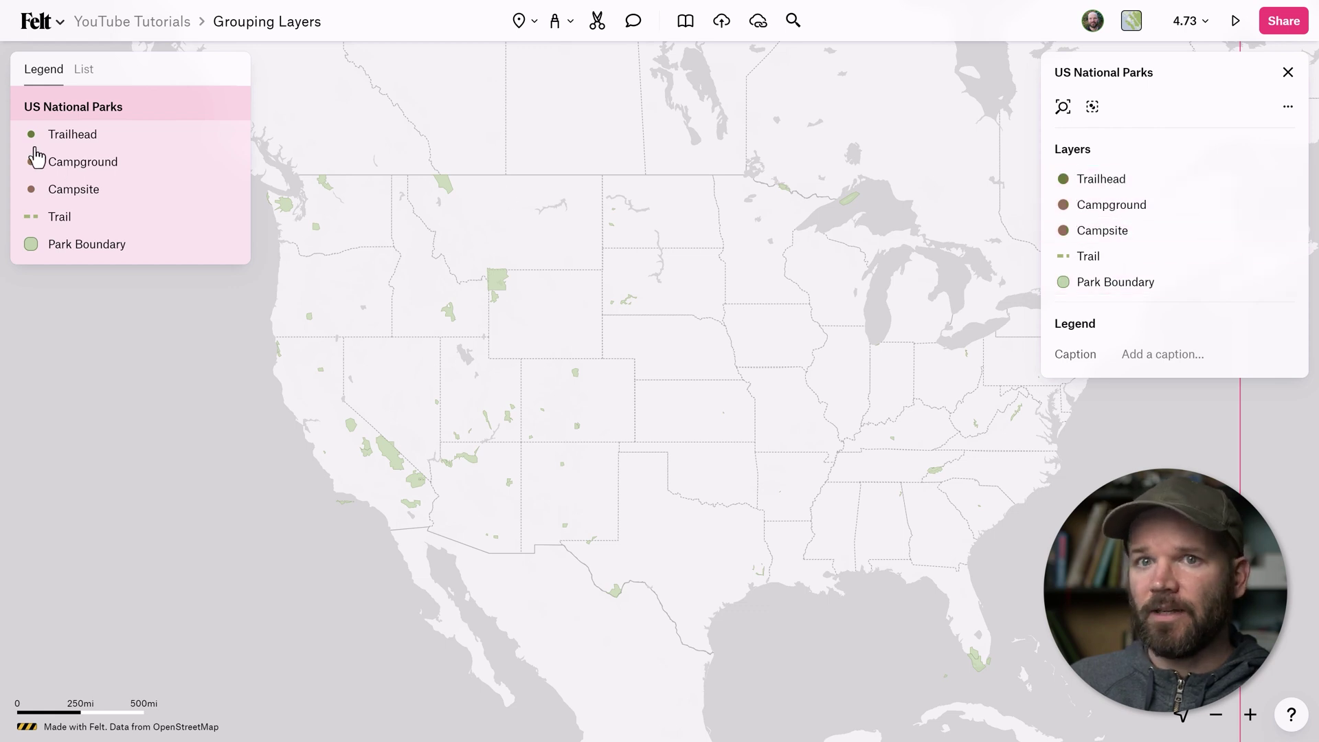
{"action": "left_click", "coordinate": [77, 141]}
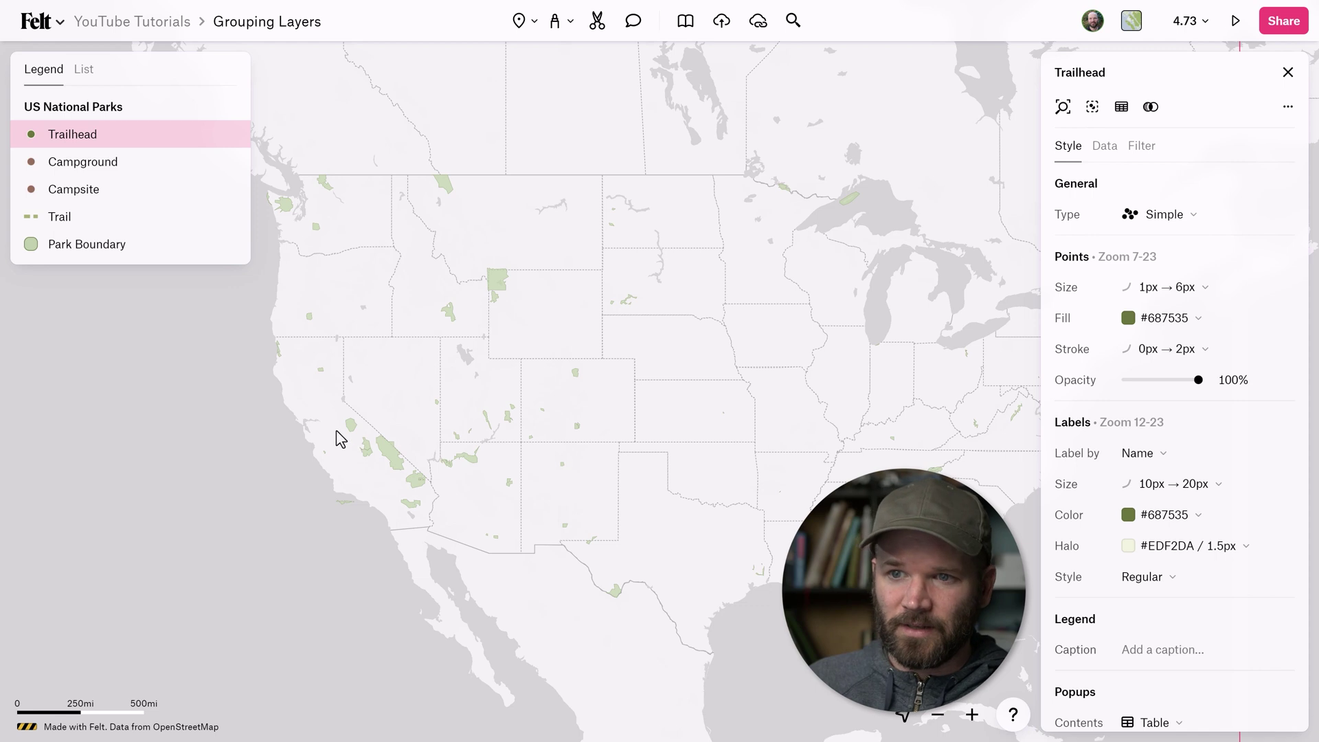
Zoom in on Yosemite National Park and pan it to the middle of the map
{"action": "scroll", "coordinate": [335, 431], "scroll_direction": "up", "scroll_amount": 3}
{"action": "scroll", "coordinate": [347, 402], "scroll_direction": "up", "scroll_amount": 6}
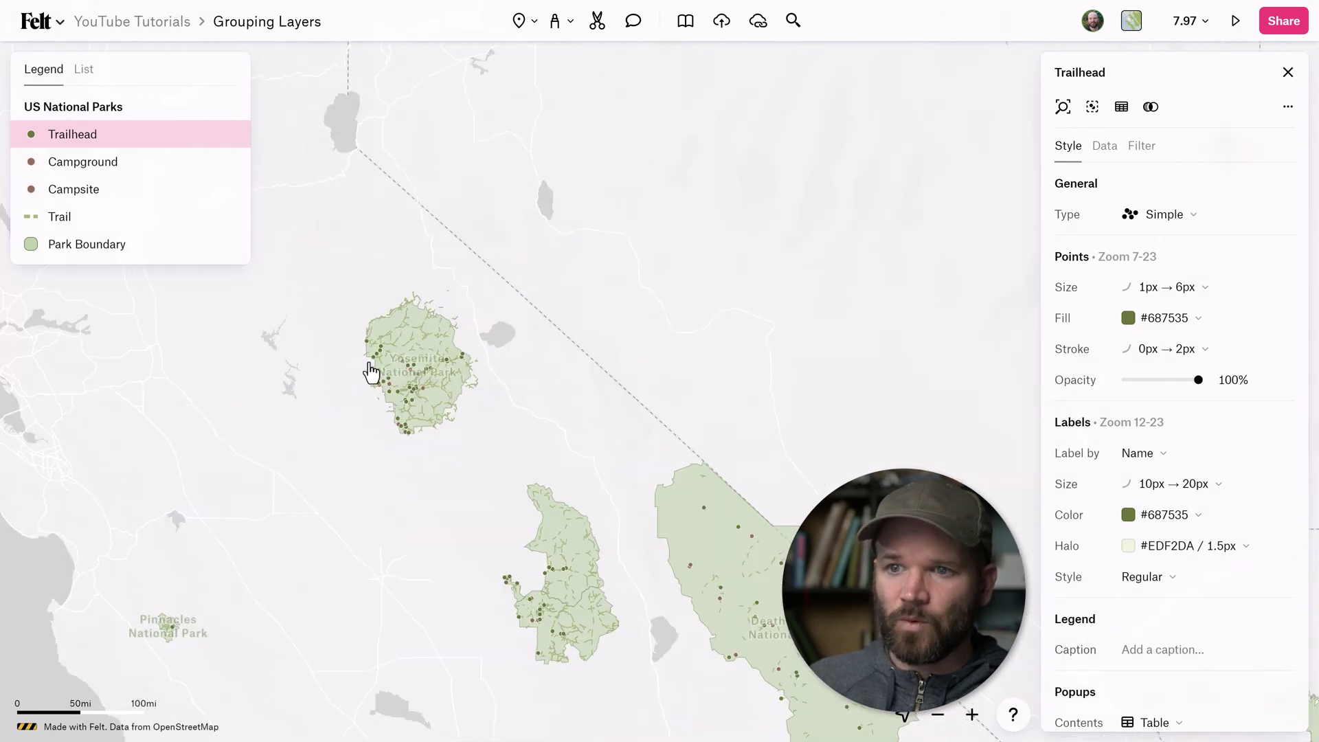
{"action": "scroll", "coordinate": [408, 334], "scroll_direction": "up", "scroll_amount": 3}
{"action": "scroll", "coordinate": [408, 333], "scroll_direction": "up", "scroll_amount": 2}
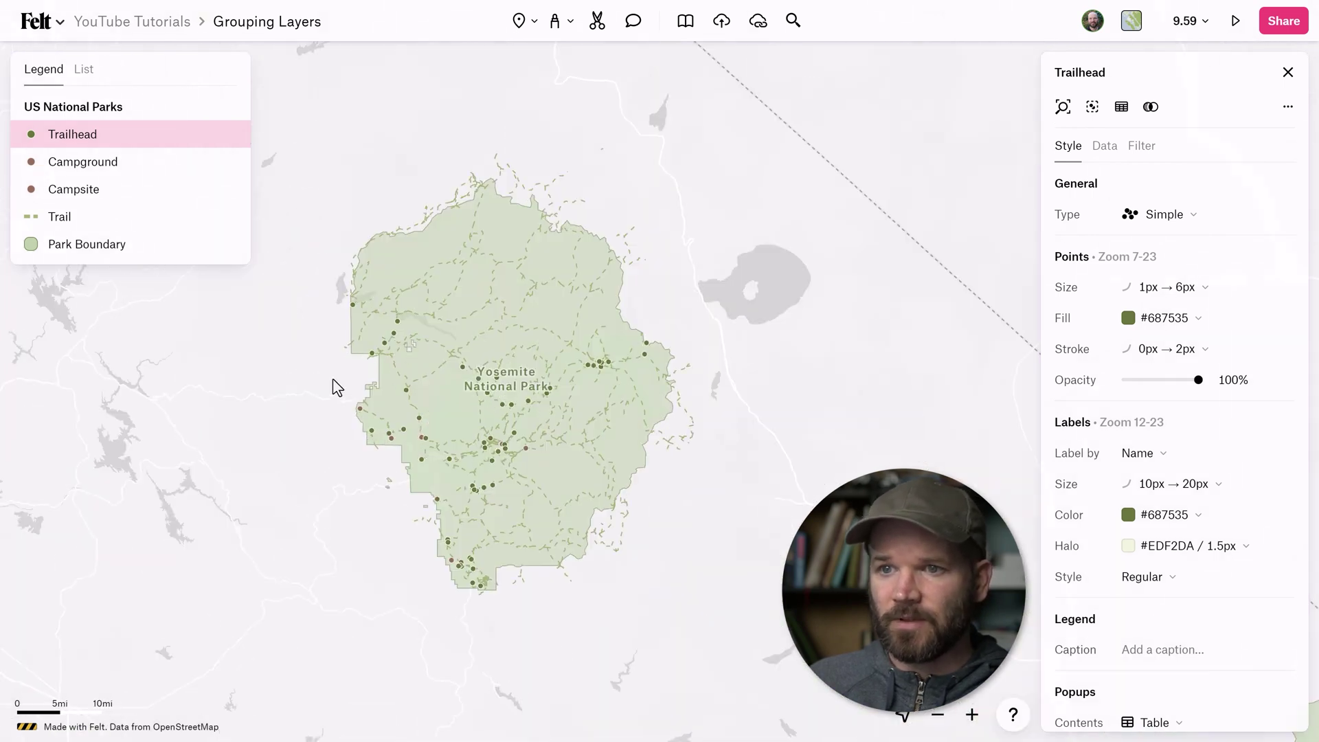
{"action": "left_click_drag", "start_coordinate": [435, 374], "coordinate": [422, 362]}
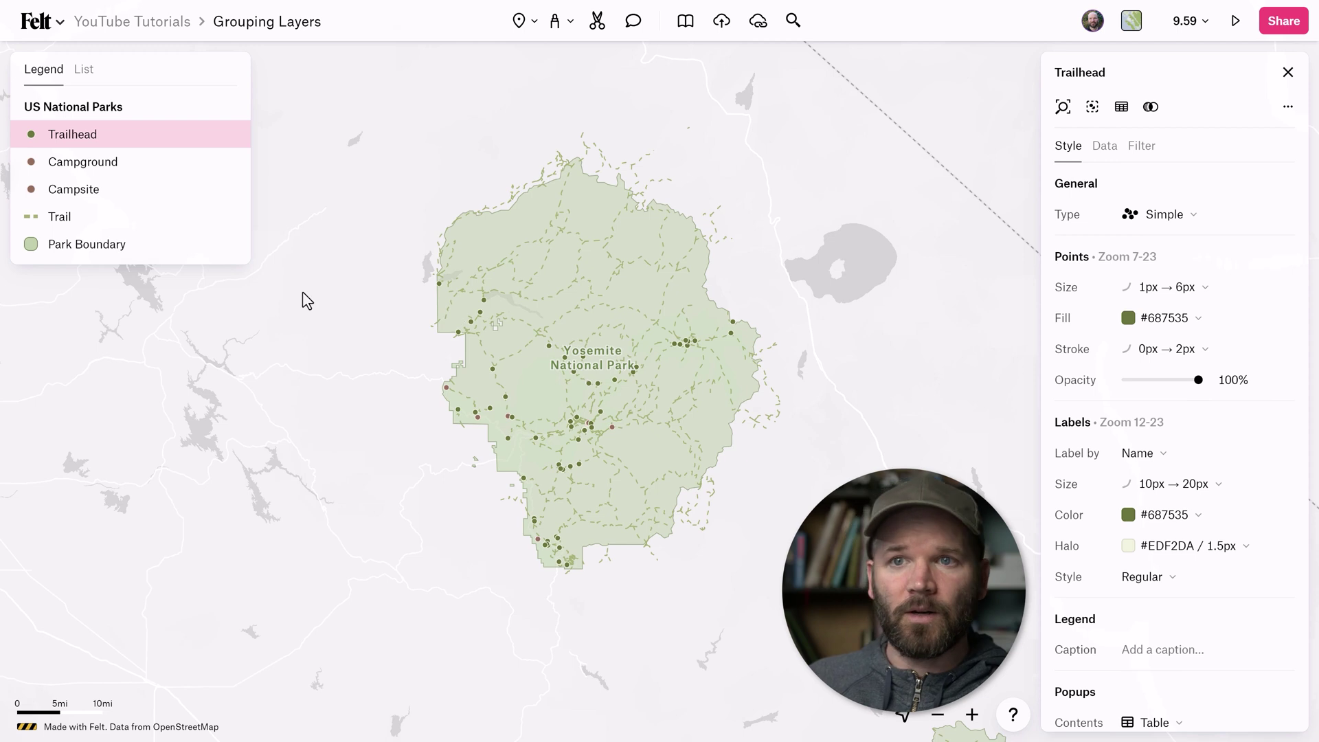
Hide Trailhead and Trail, open the Trail layer's style settings, then show both layers again
{"action": "left_click", "coordinate": [231, 136]}
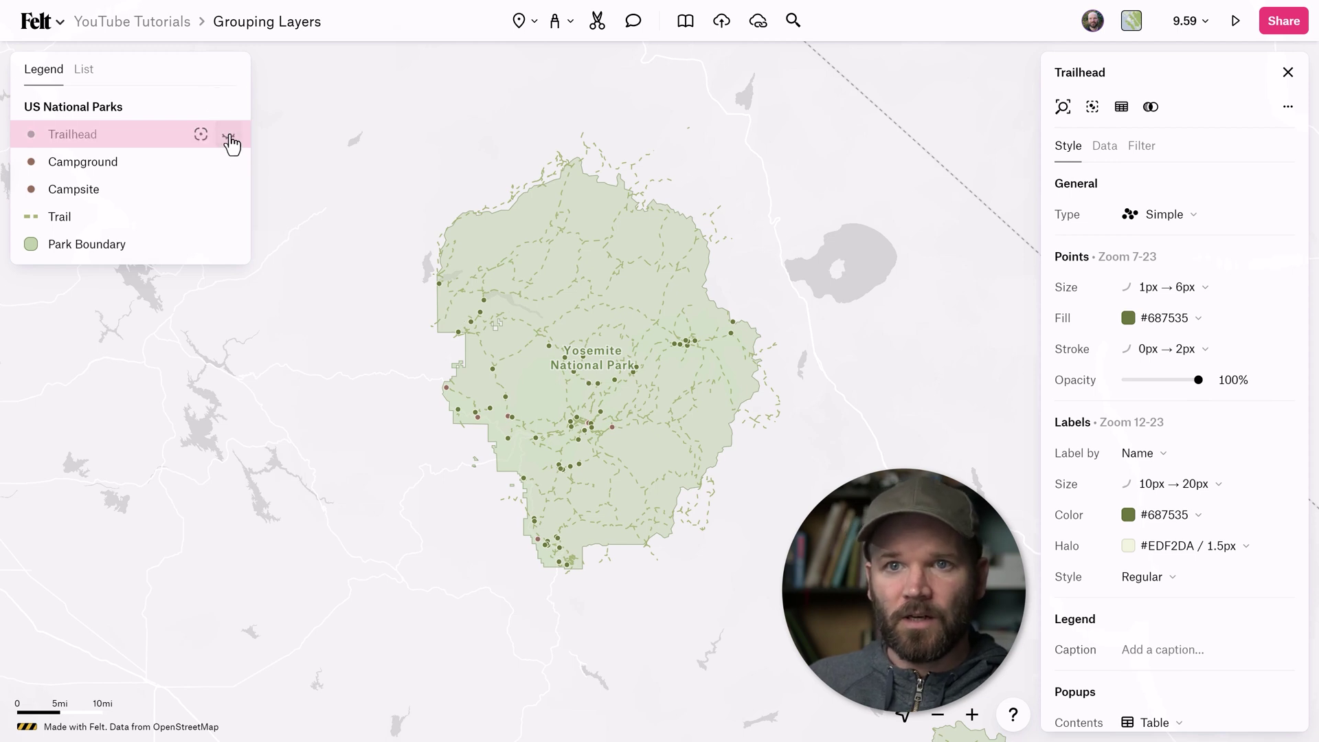
{"action": "left_click", "coordinate": [228, 219]}
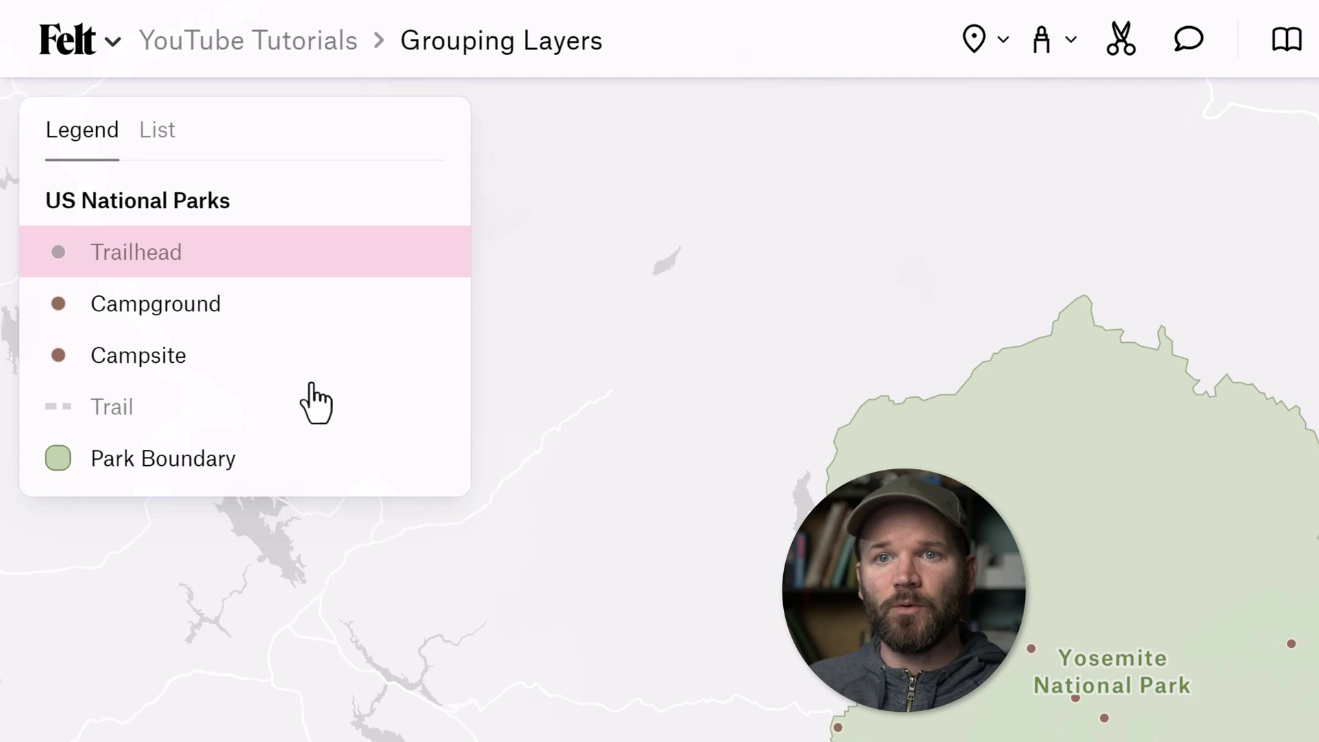
{"action": "left_click", "coordinate": [419, 411]}
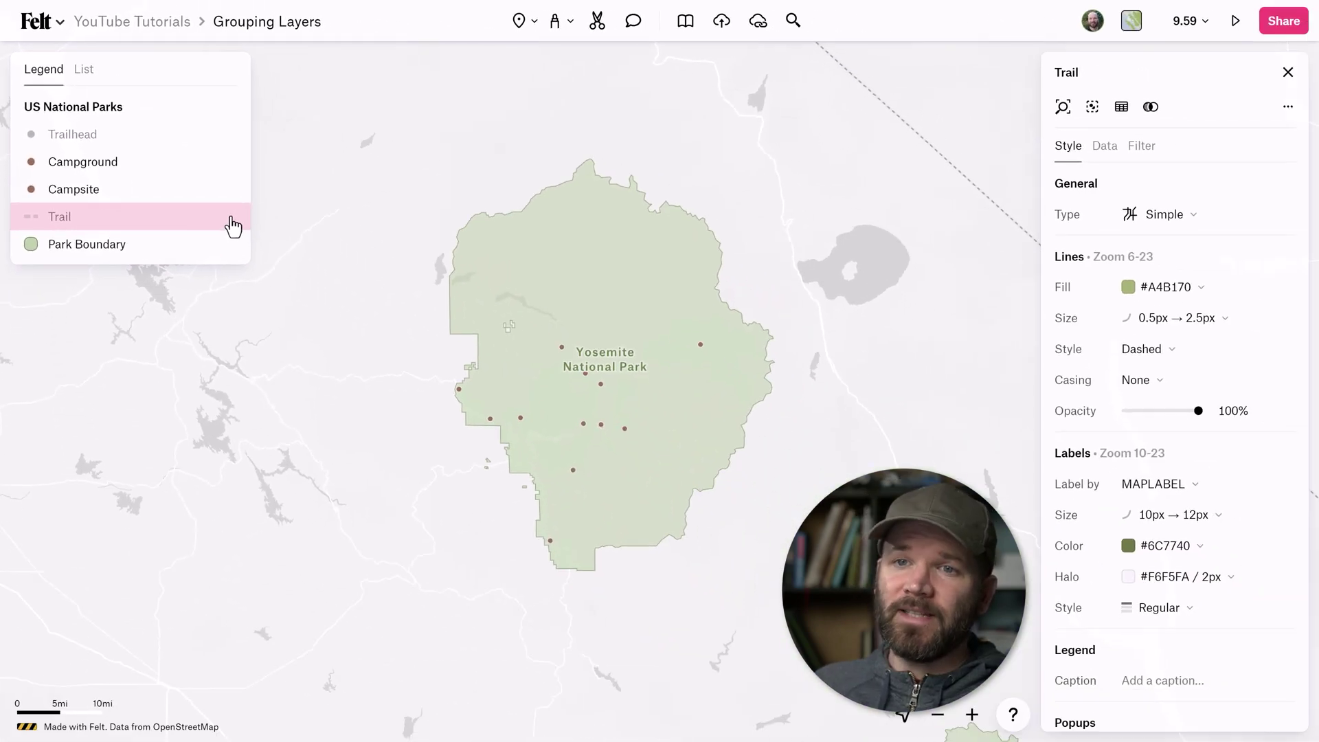
{"action": "left_click", "coordinate": [229, 217]}
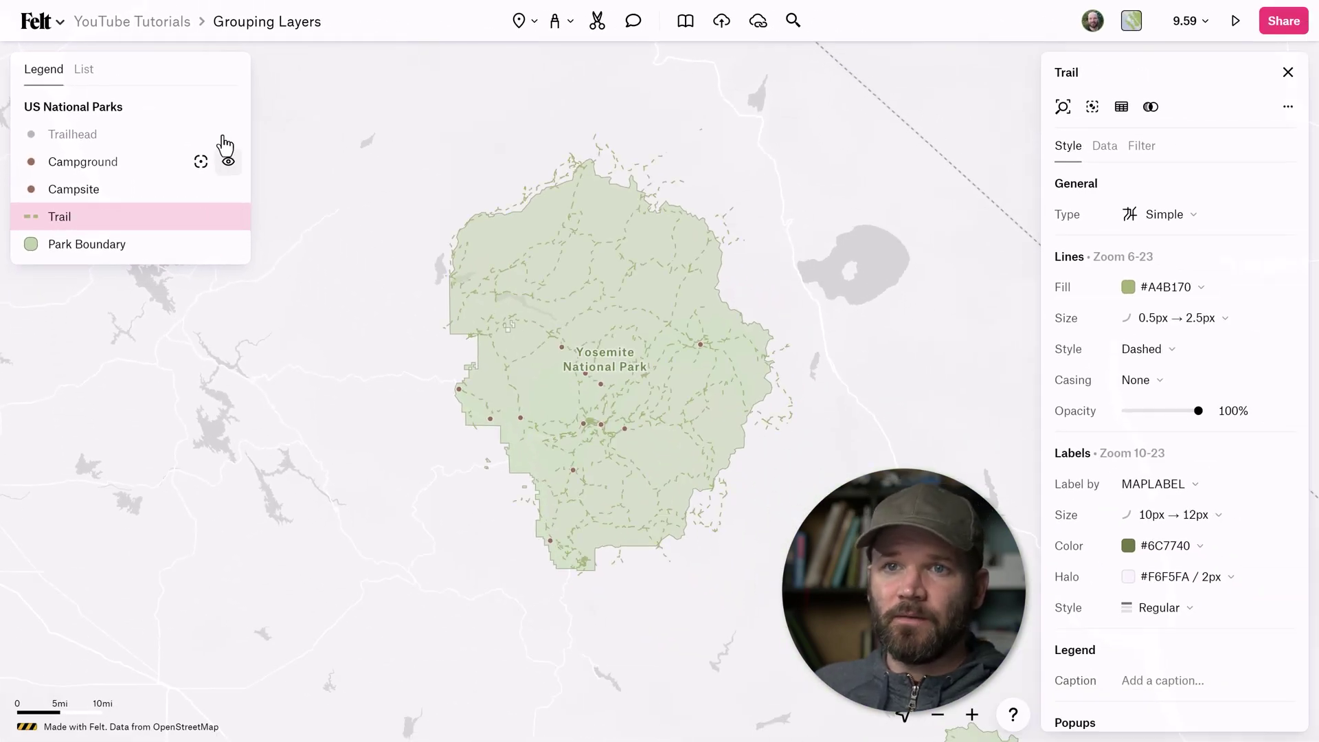
{"action": "left_click", "coordinate": [229, 135]}
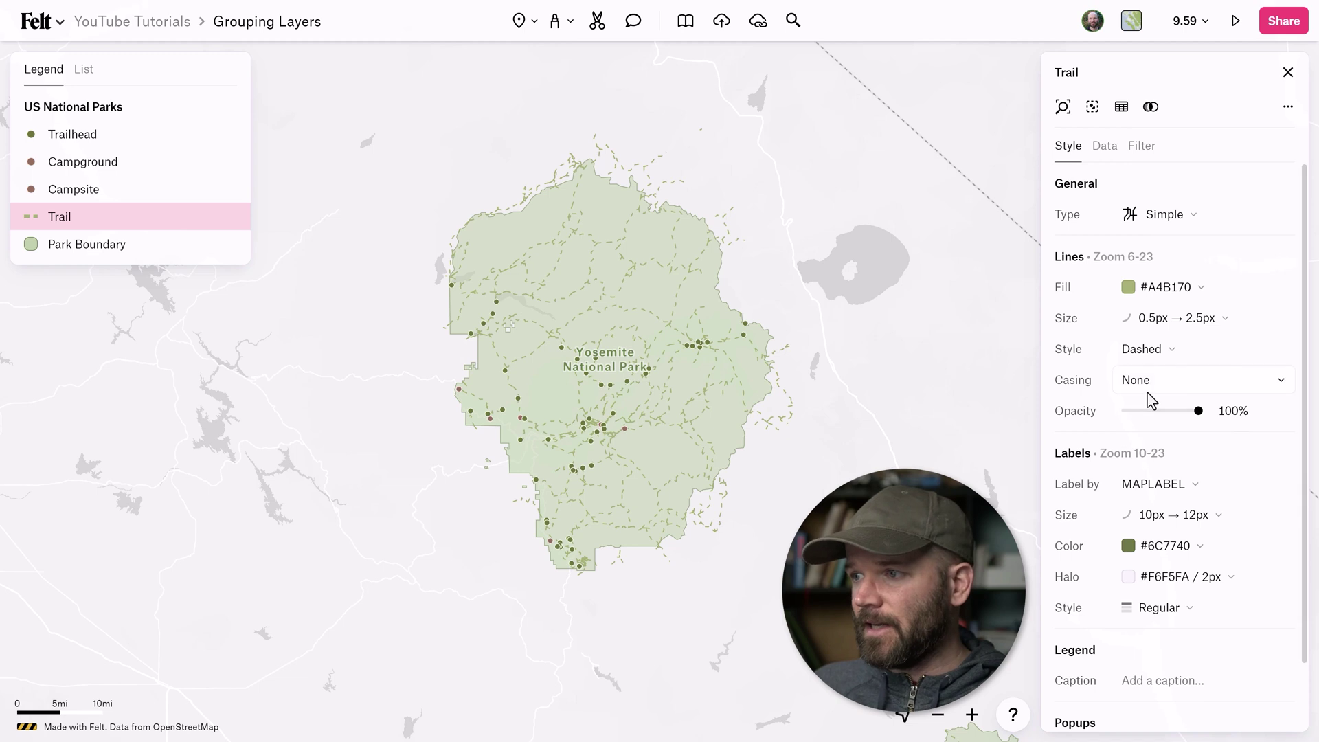
Switch off the Legend option for the Trail layer and then the Trailhead layer
{"action": "scroll", "coordinate": [1147, 398], "scroll_direction": "down", "scroll_amount": 1}
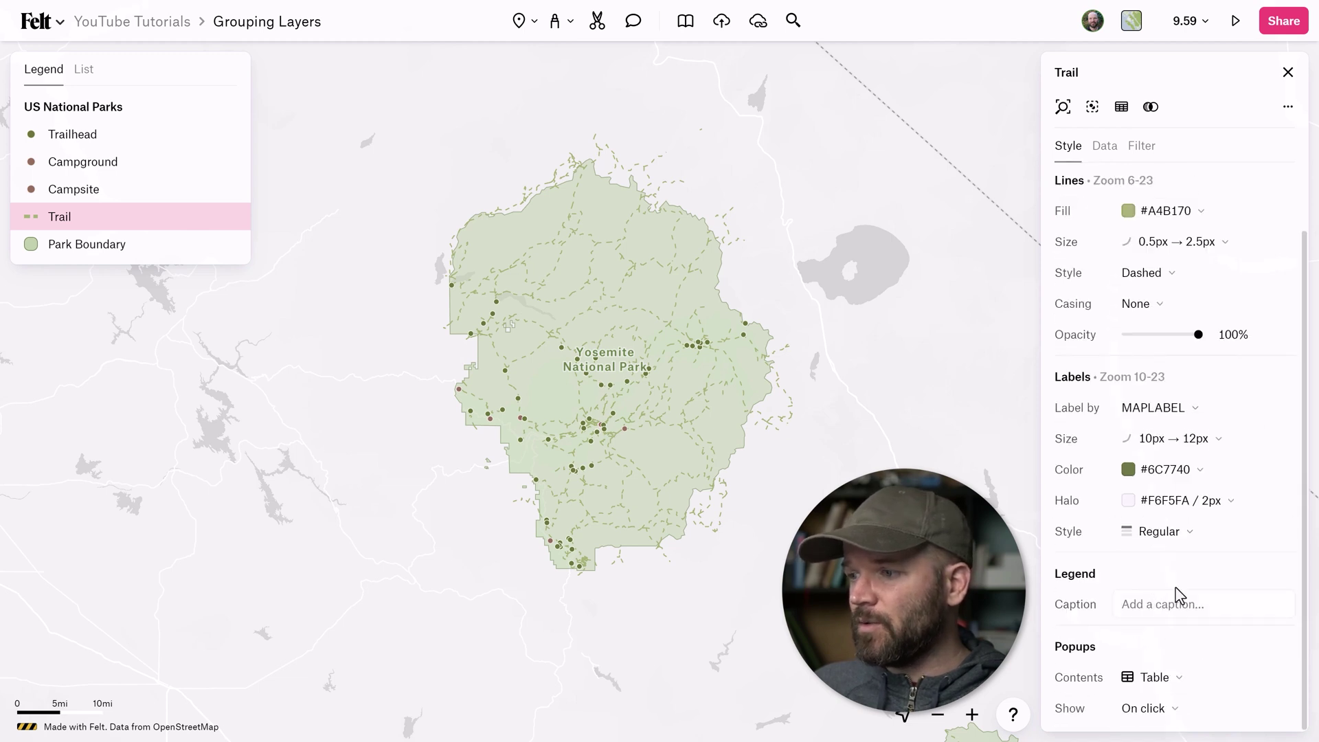
{"action": "left_click", "coordinate": [1283, 581]}
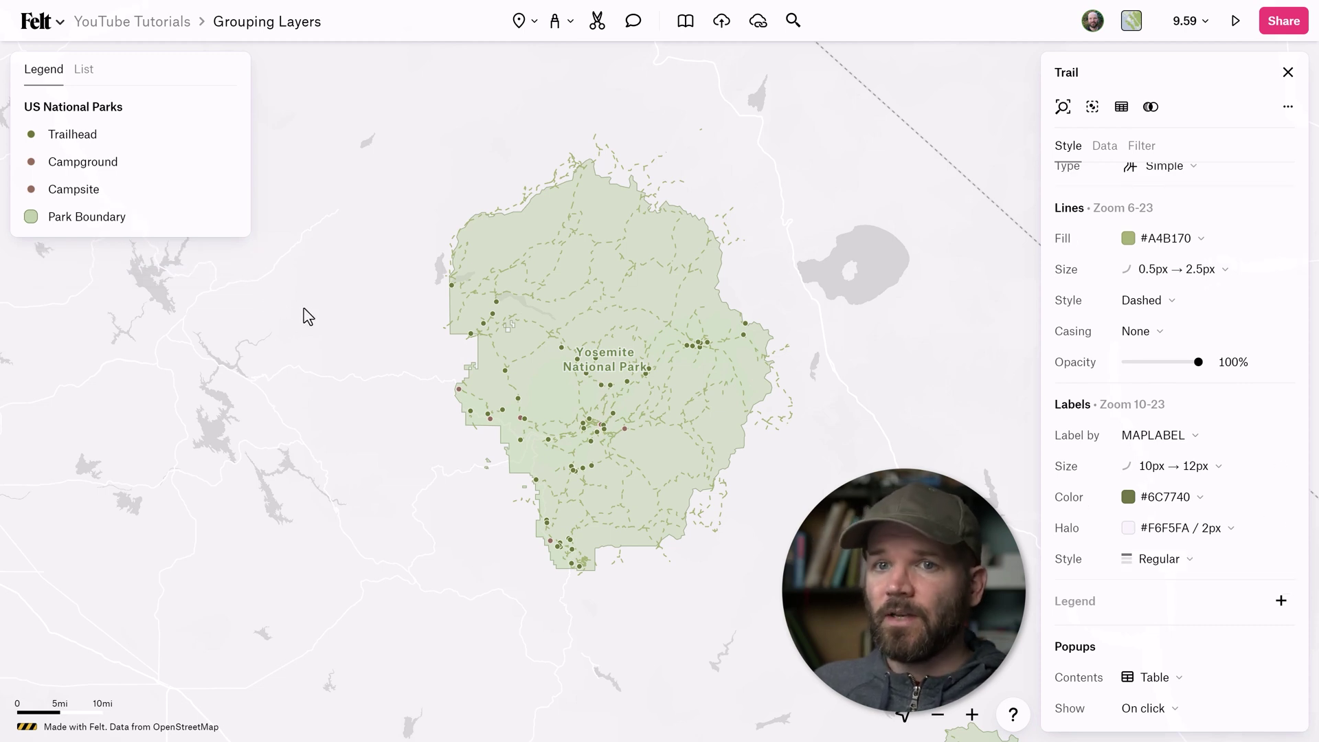
{"action": "left_click", "coordinate": [89, 138]}
{"action": "scroll", "coordinate": [1236, 549], "scroll_direction": "down", "scroll_amount": 1}
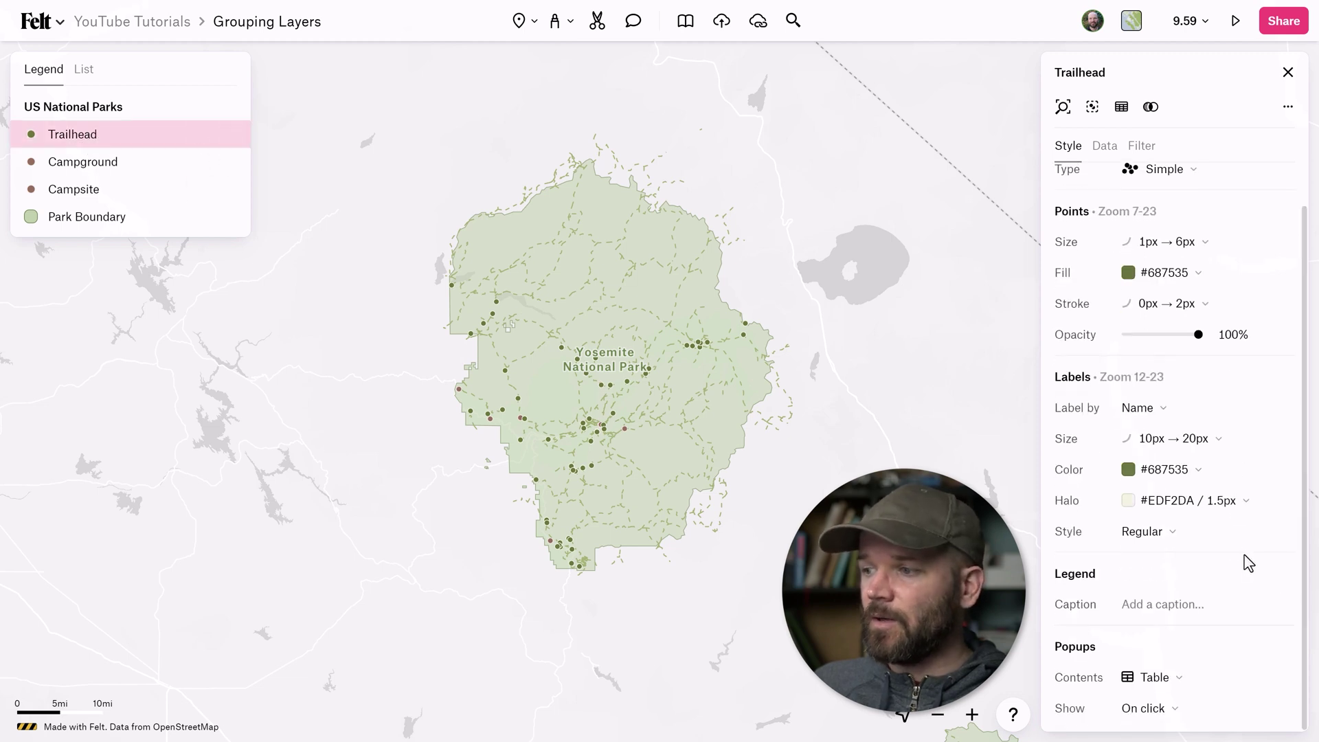
{"action": "left_click", "coordinate": [1282, 575]}
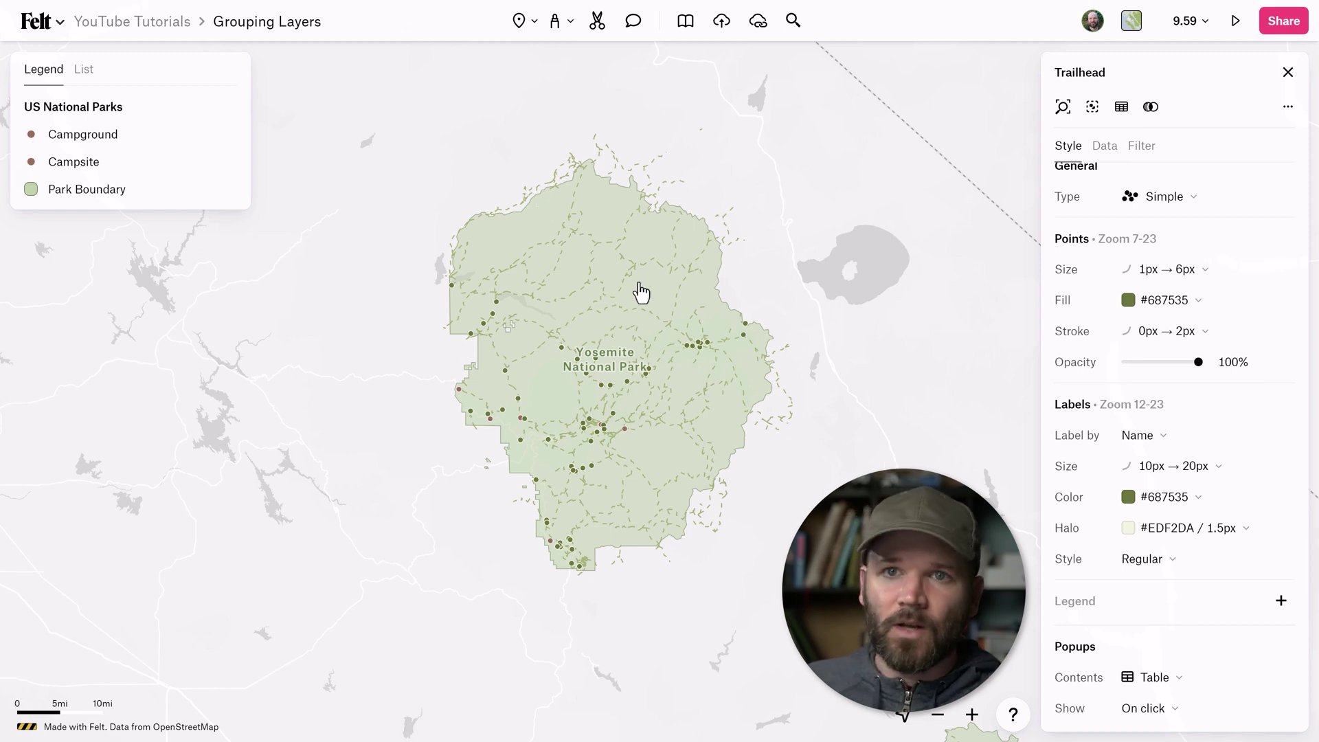
Switch to the layer list and select Trail along with Trailhead
{"action": "left_click", "coordinate": [84, 69]}
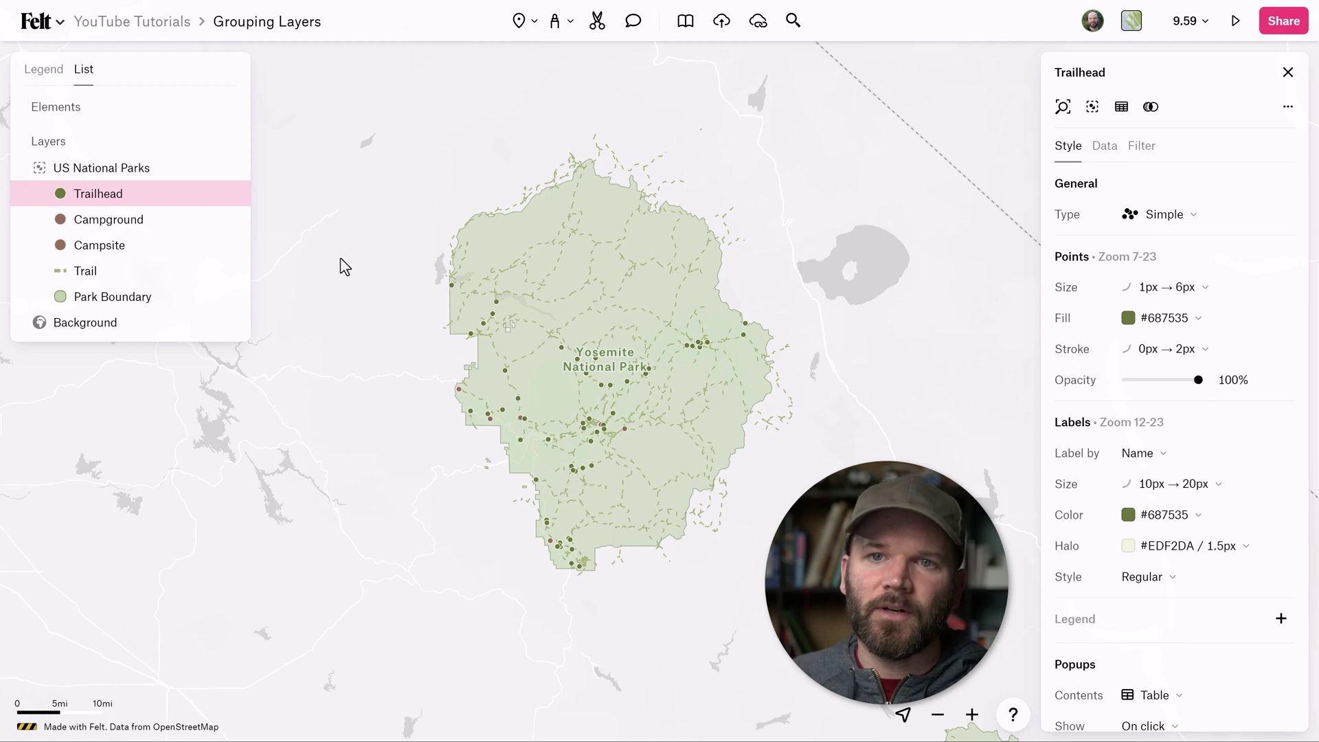
{"action": "left_click", "coordinate": [86, 274], "text": "shift"}
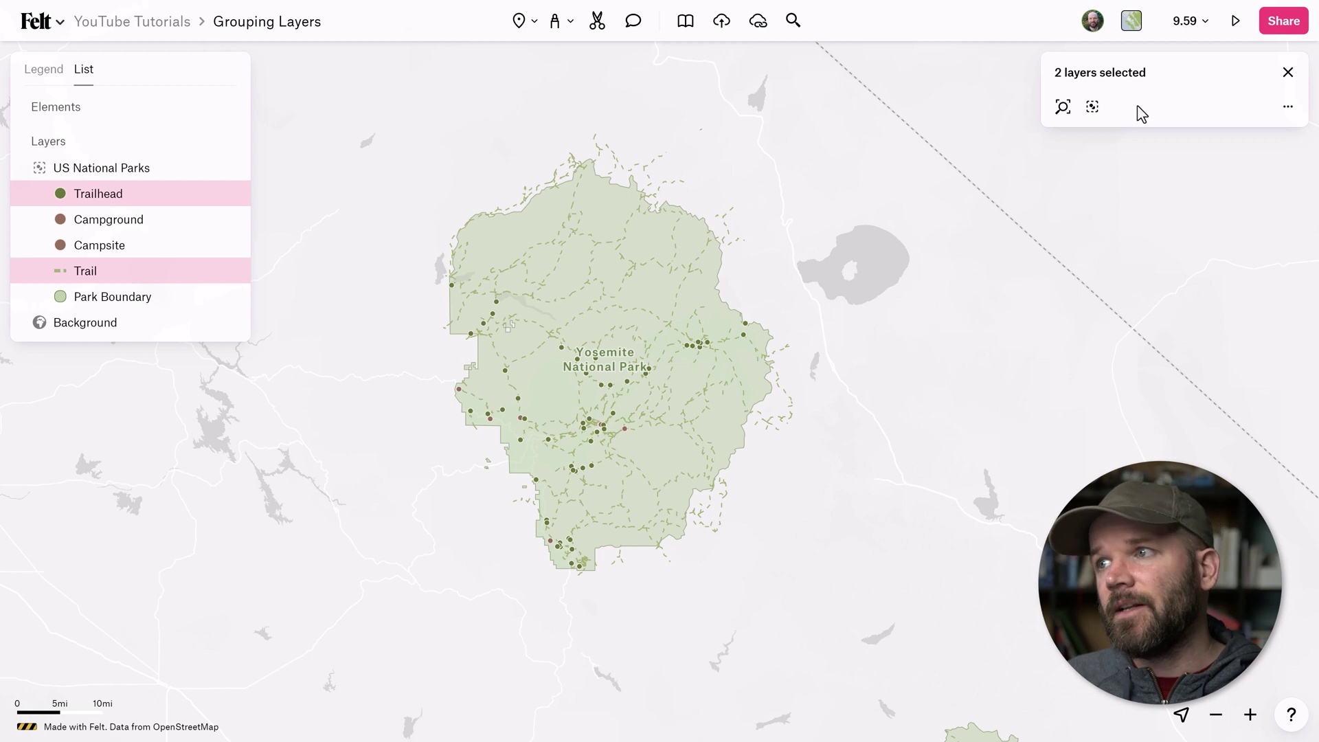
Group the selected Trailhead and Trail layers with Group selection from the options menu
{"action": "left_click", "coordinate": [1287, 112]}
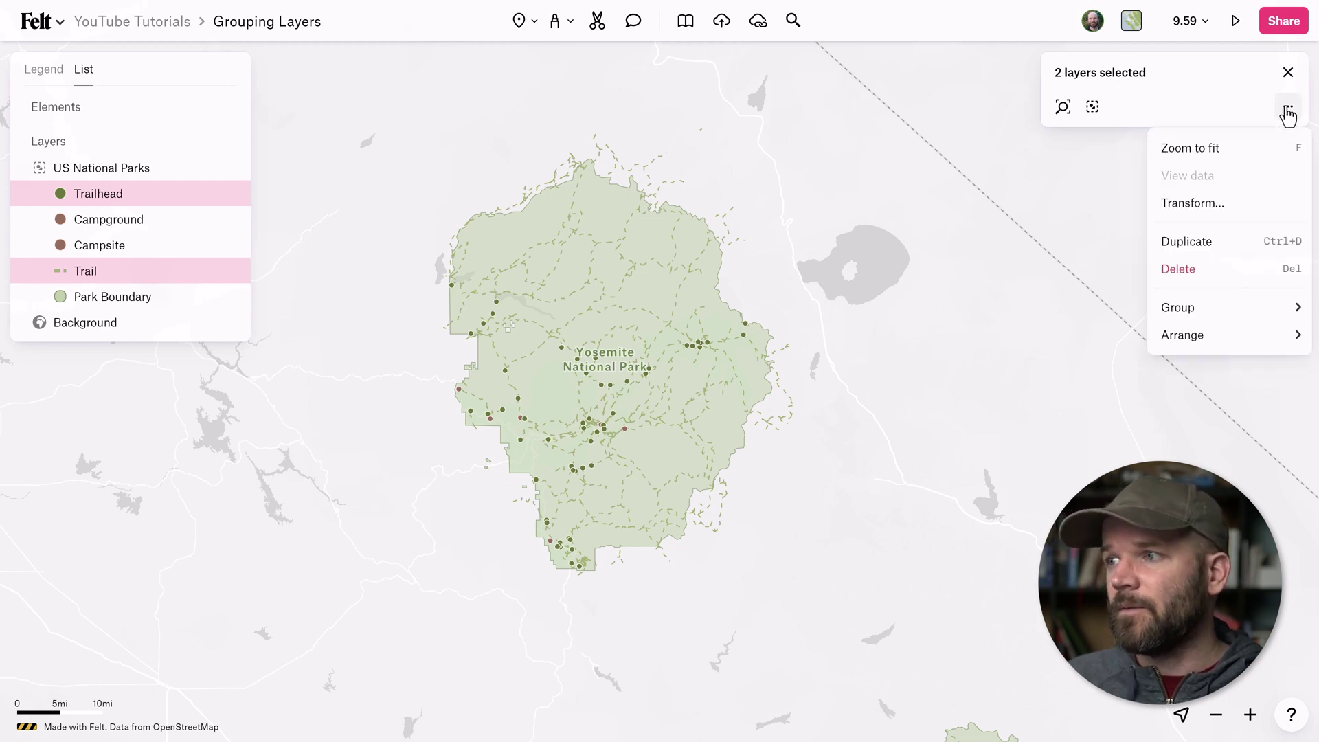
{"action": "mouse_move", "coordinate": [1216, 314]}
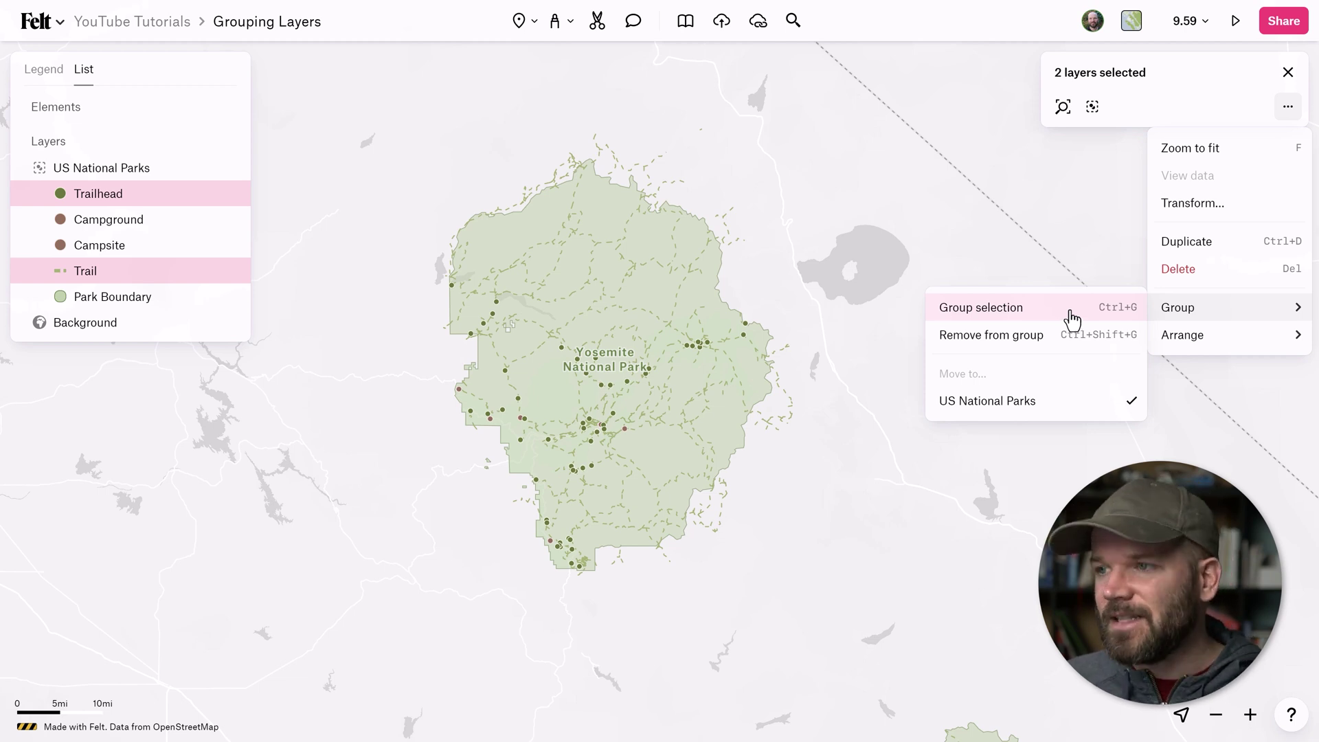
{"action": "left_click", "coordinate": [1025, 316]}
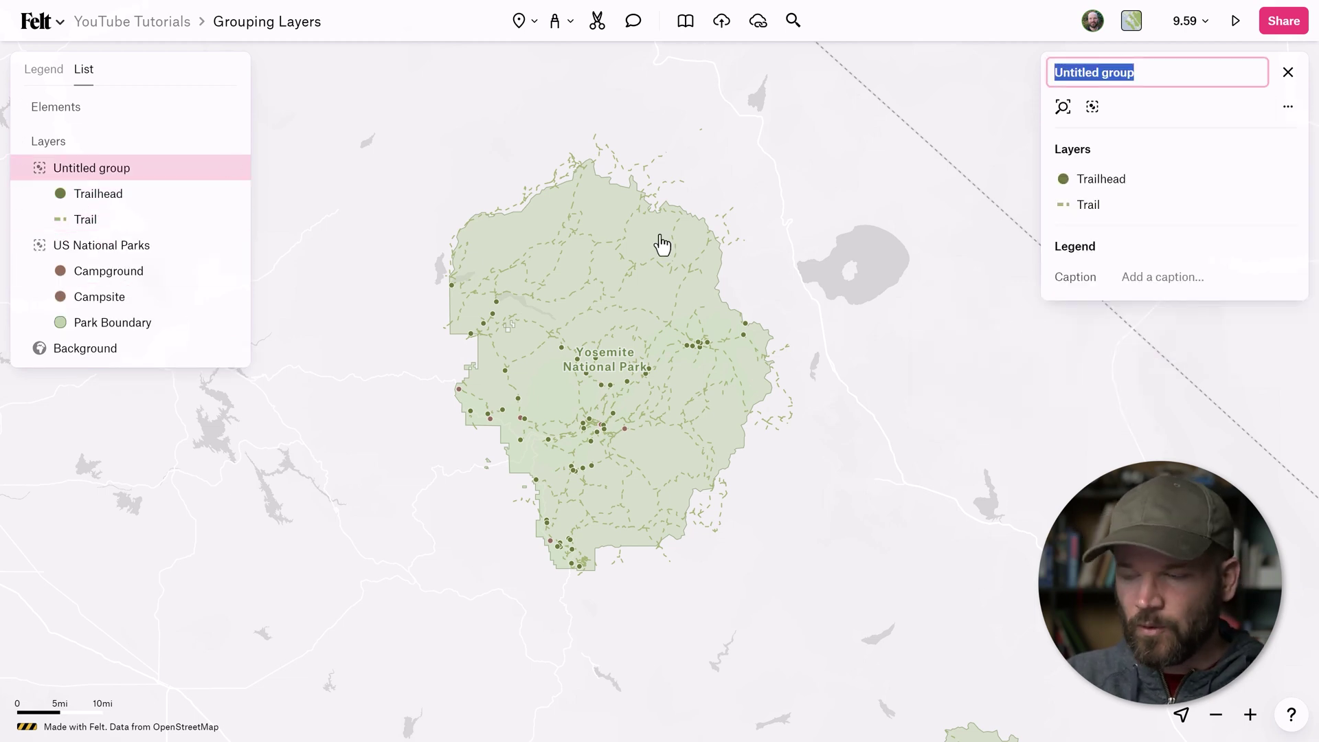
Name the new group 'Trails' and check it in the legend above US National Parks
{"action": "type", "text": "Trails"}
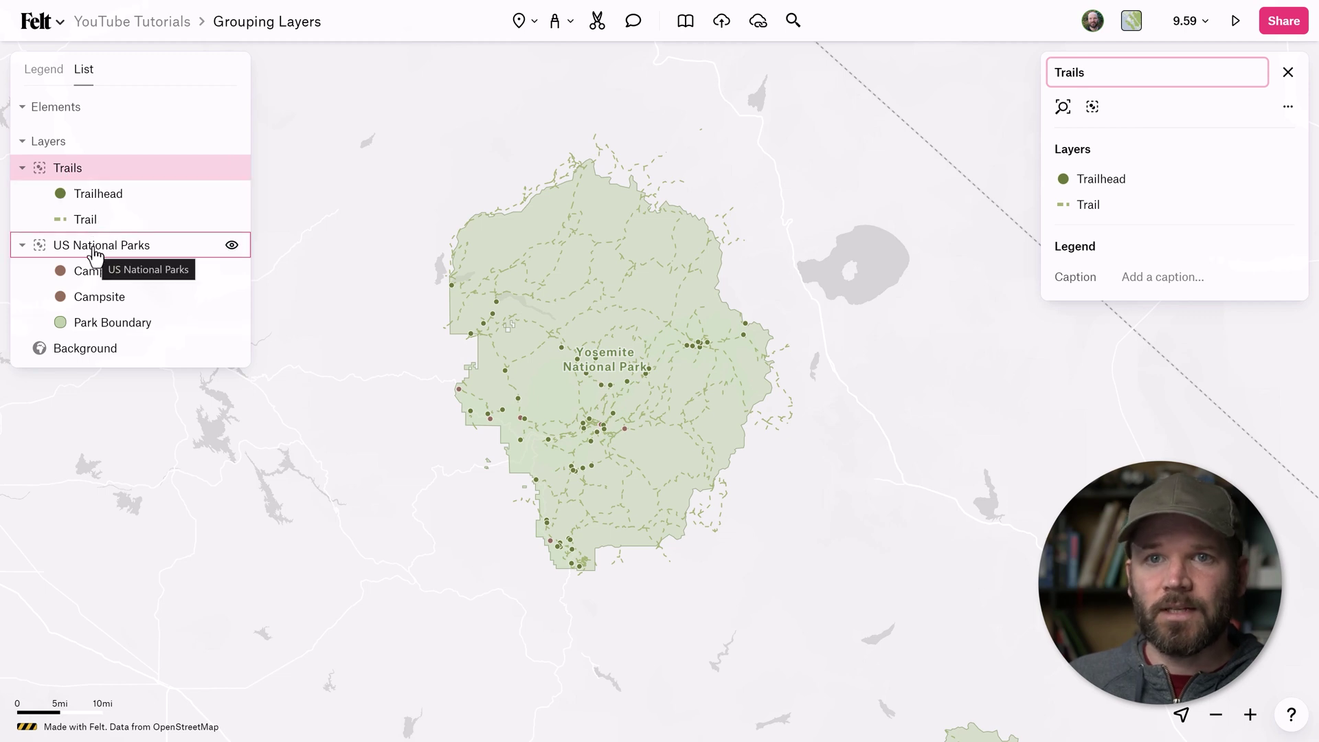
{"action": "left_click", "coordinate": [43, 68]}
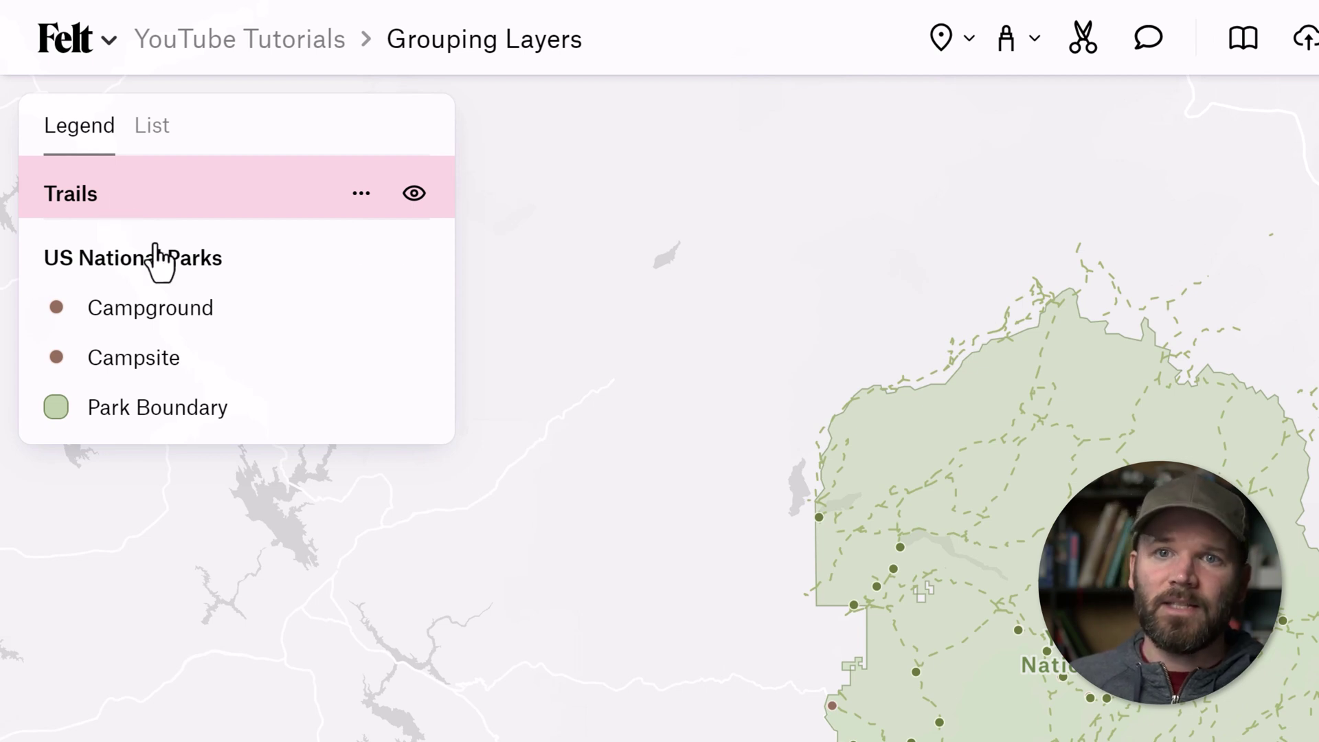
Return to the layer list and open the Trailhead layer's settings
{"action": "left_click", "coordinate": [154, 128]}
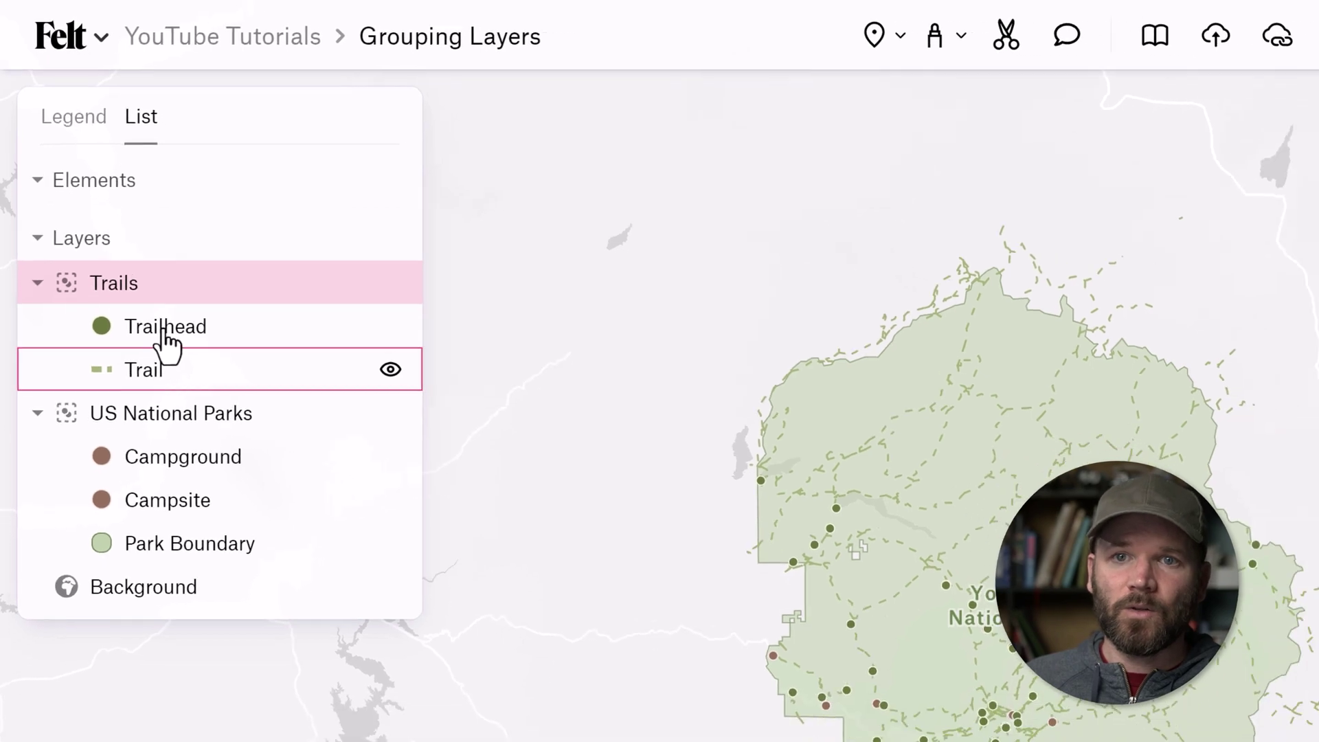
{"action": "left_click", "coordinate": [176, 354]}
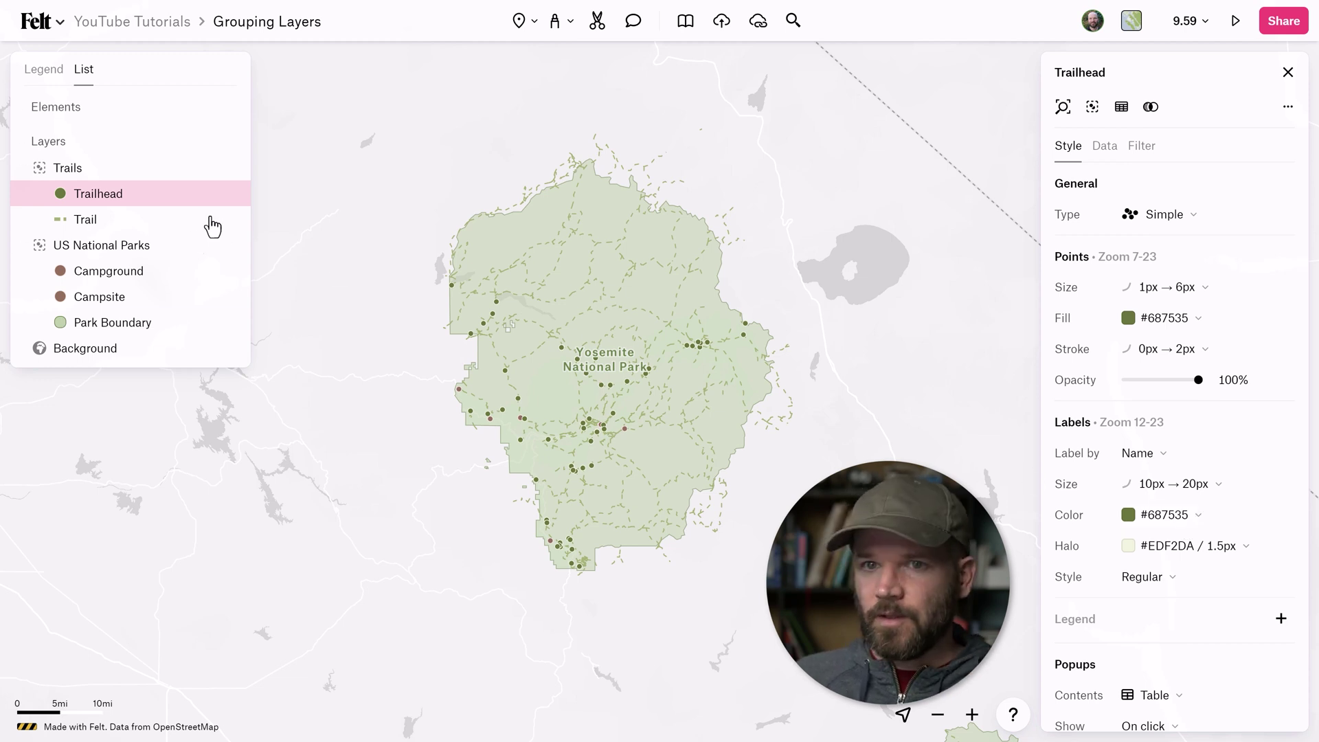
Give the US National Parks group the legend caption 'Boundaries and Campgrounds'
{"action": "left_click", "coordinate": [107, 250]}
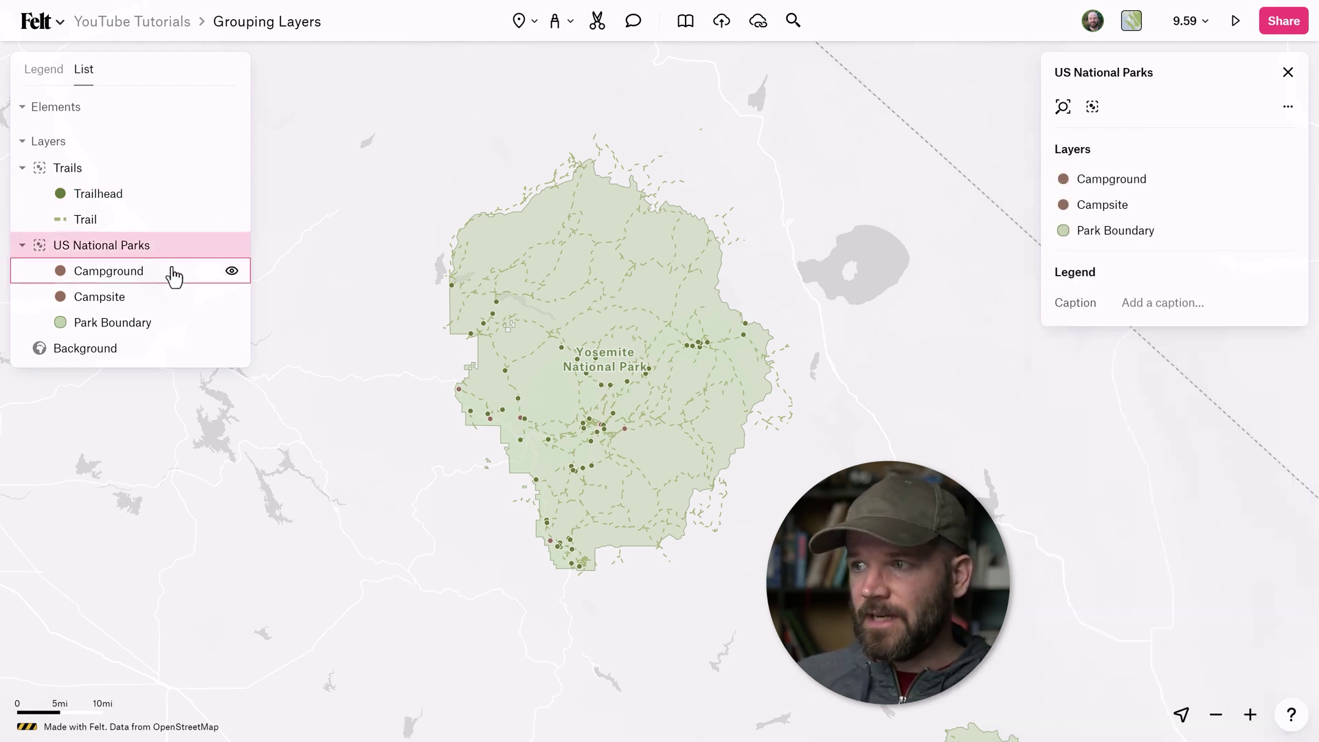
{"action": "left_click", "coordinate": [1147, 303]}
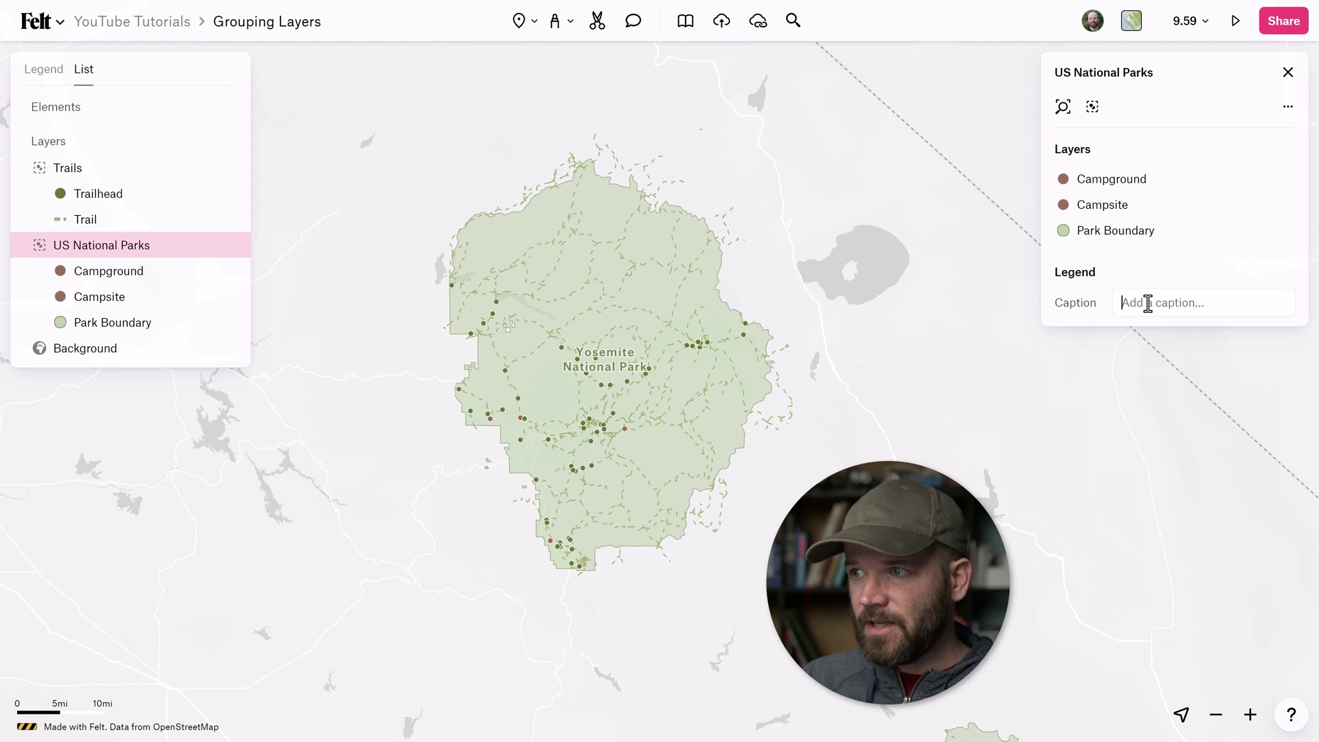
{"action": "type", "text": "Boundaries and Campgrounds"}
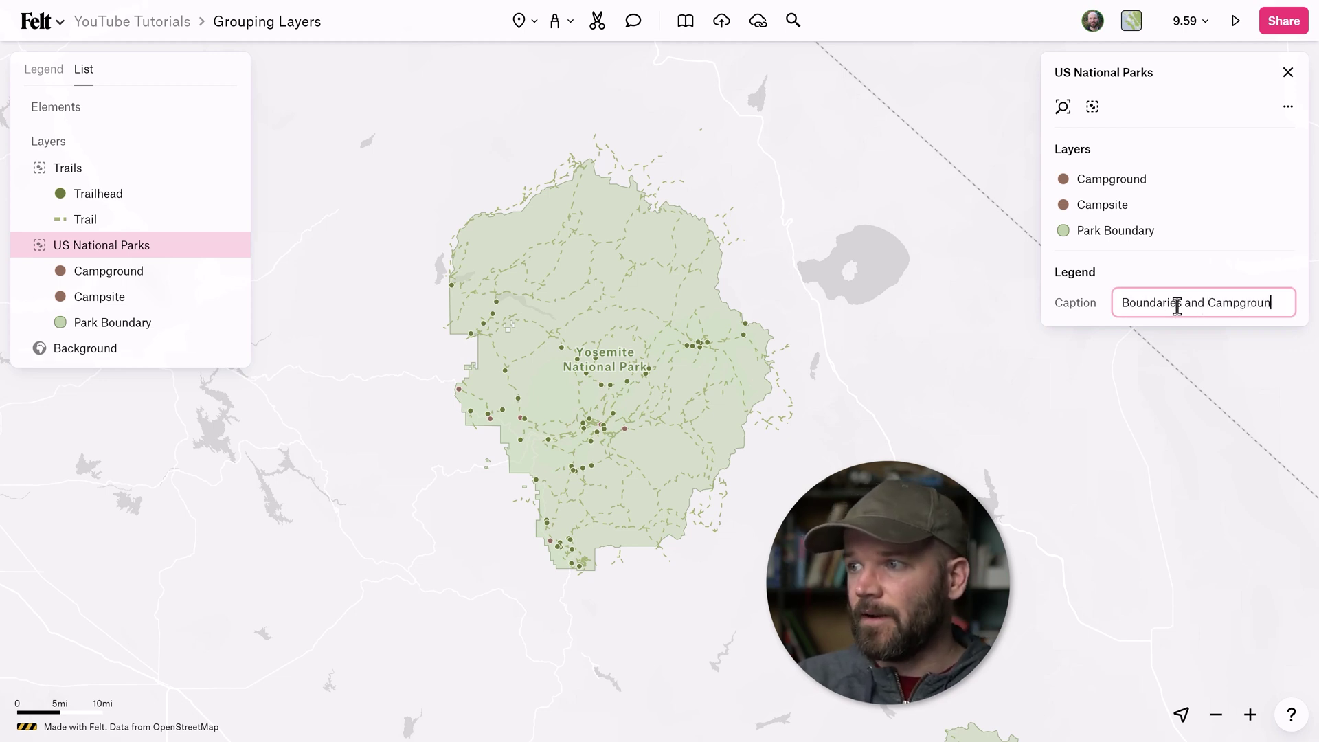
{"action": "key", "text": "Return"}
Caption the Campground layer 'These are campgrounds' and view the map legend
{"action": "left_click", "coordinate": [47, 75]}
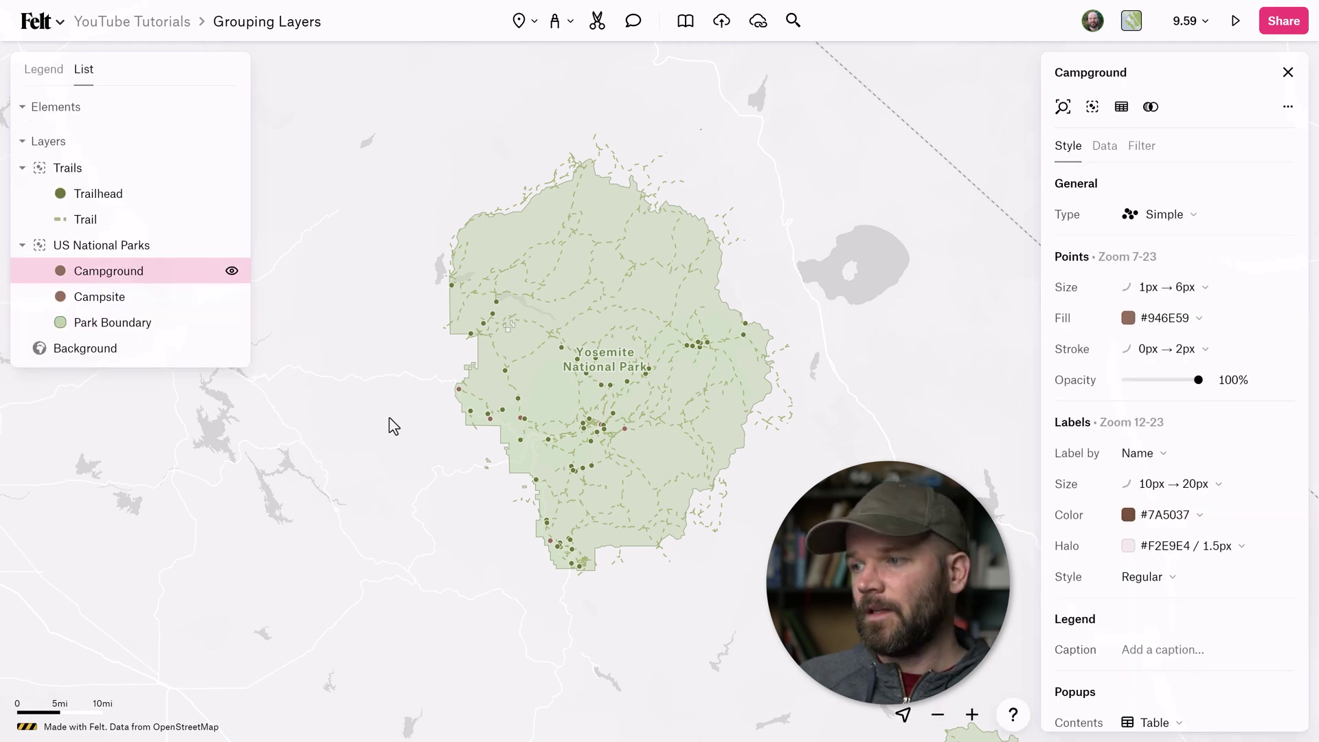
{"action": "left_click", "coordinate": [1150, 647]}
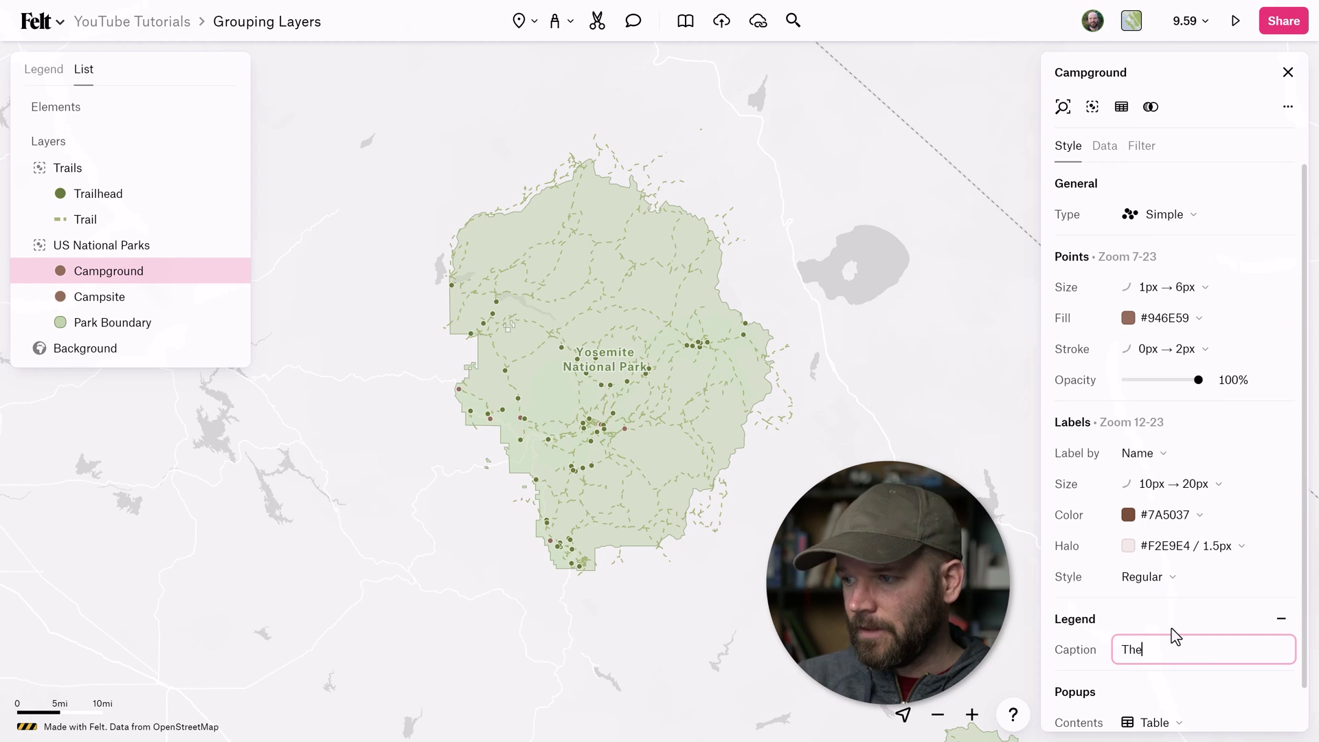
{"action": "type", "text": "These are campgrounds"}
{"action": "left_click", "coordinate": [43, 68]}
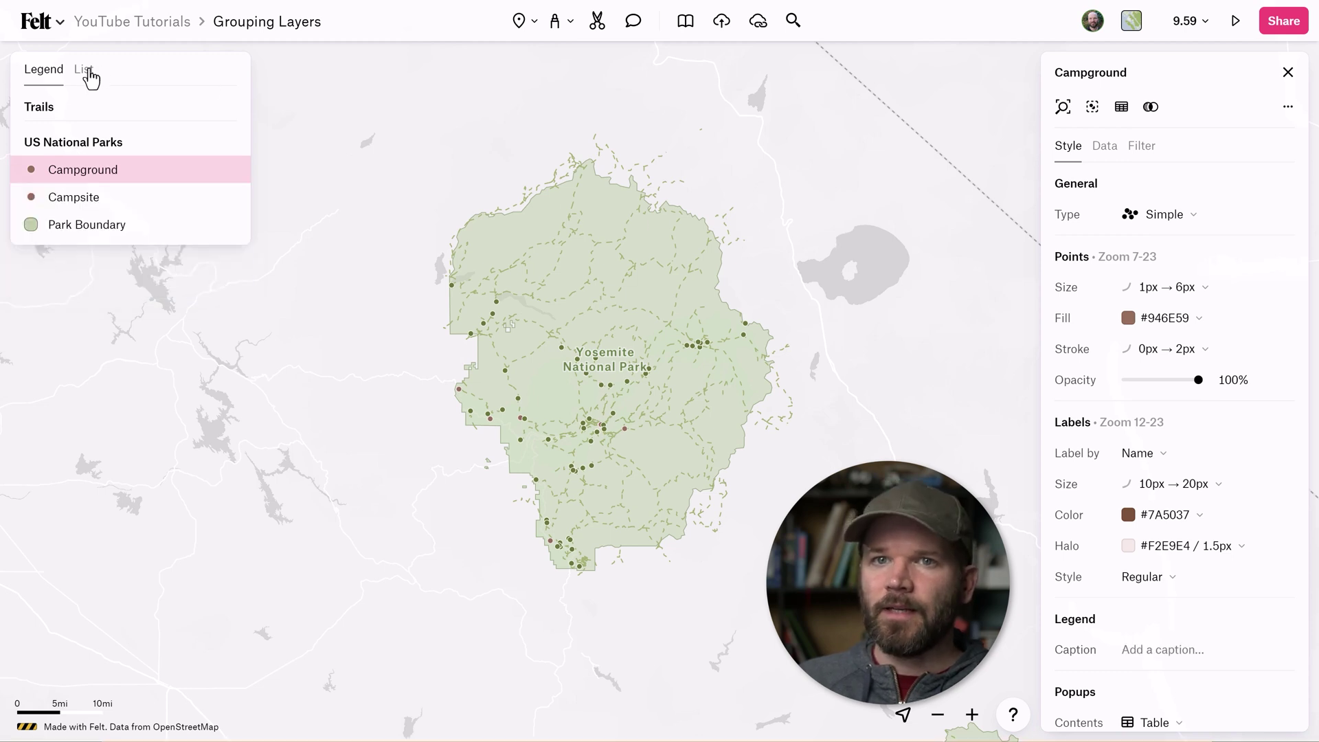
Exclude the Campground, Campsite and Park Boundary layers from the legend, one after another
{"action": "left_click", "coordinate": [84, 70]}
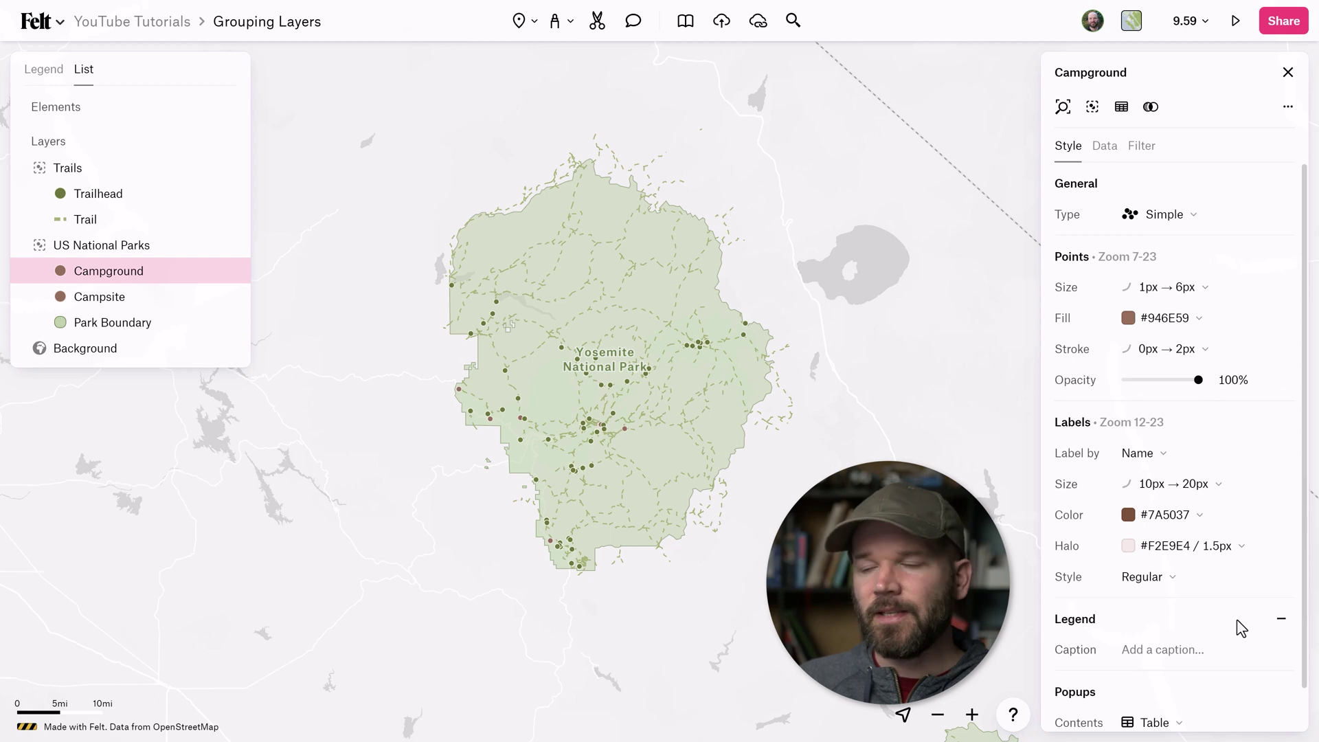
{"action": "left_click", "coordinate": [1282, 626]}
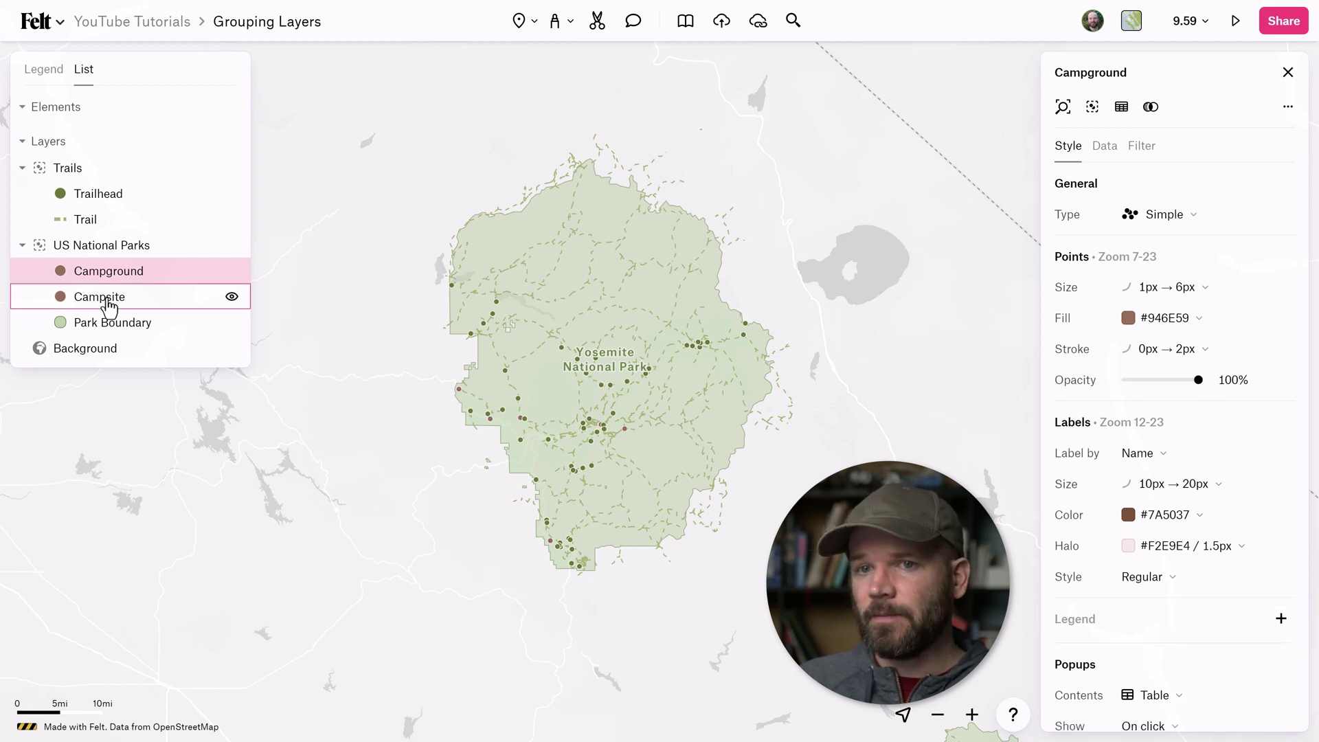
{"action": "left_click", "coordinate": [110, 304]}
{"action": "left_click", "coordinate": [1283, 627]}
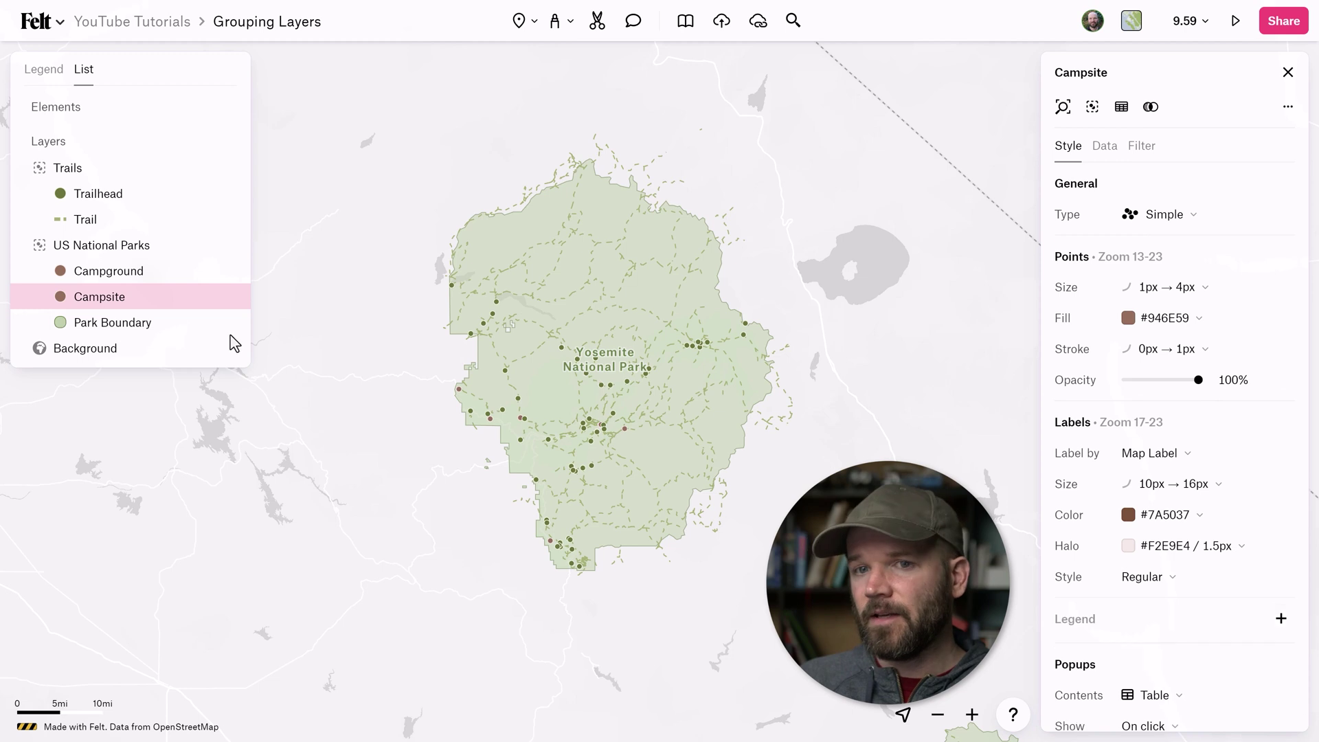
{"action": "left_click", "coordinate": [117, 323]}
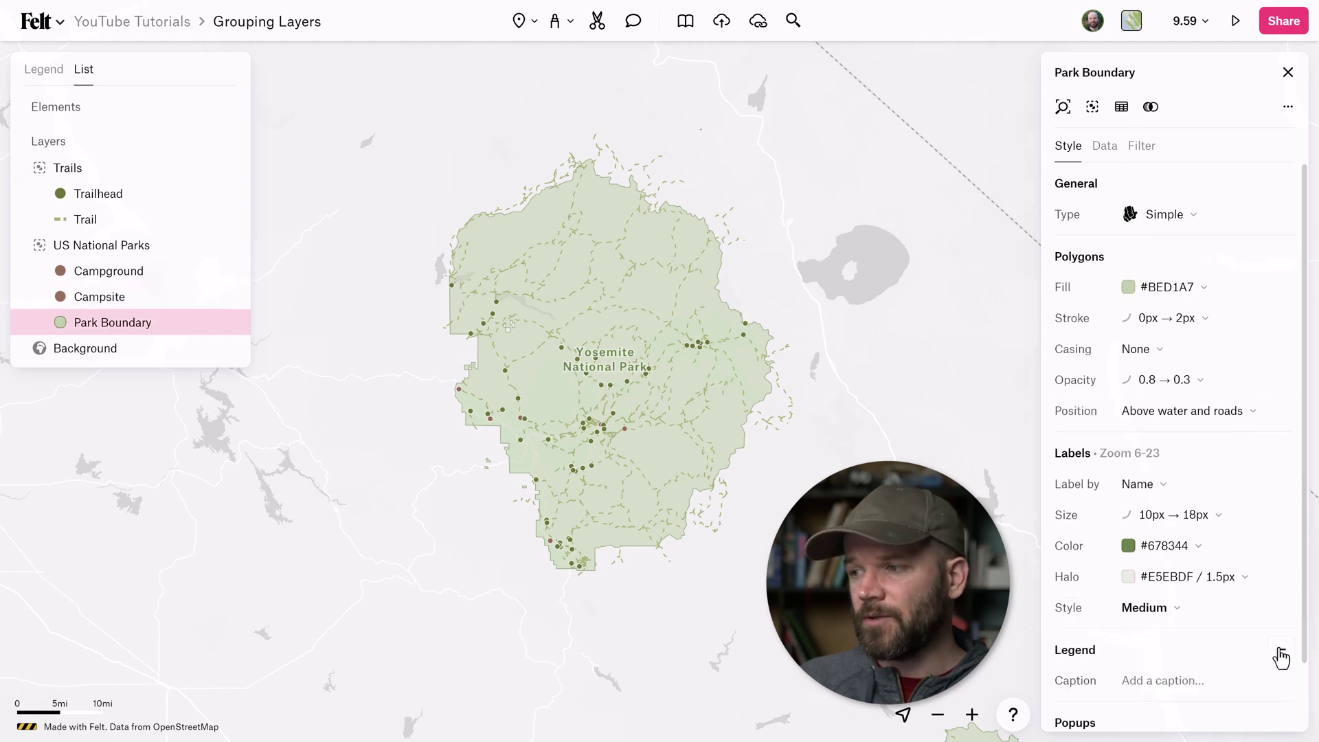
{"action": "left_click", "coordinate": [1282, 656]}
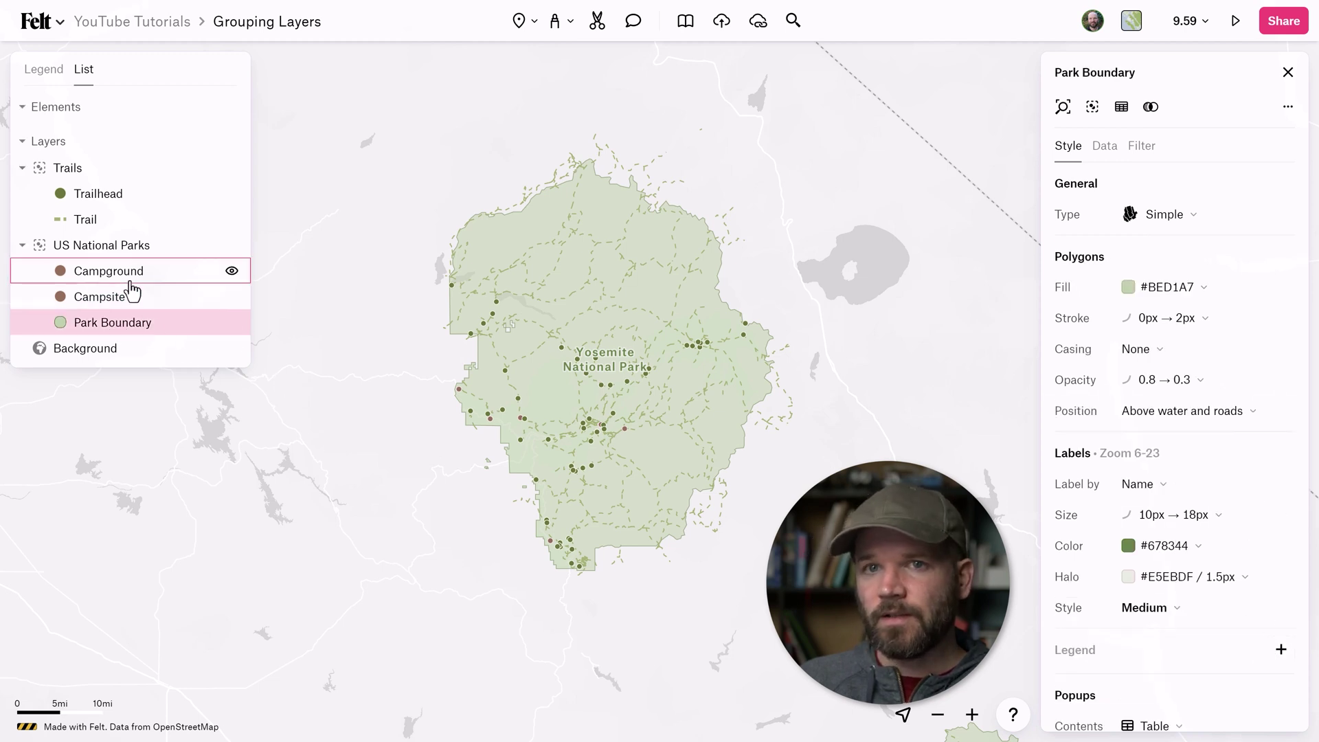
{"action": "left_click", "coordinate": [50, 80]}
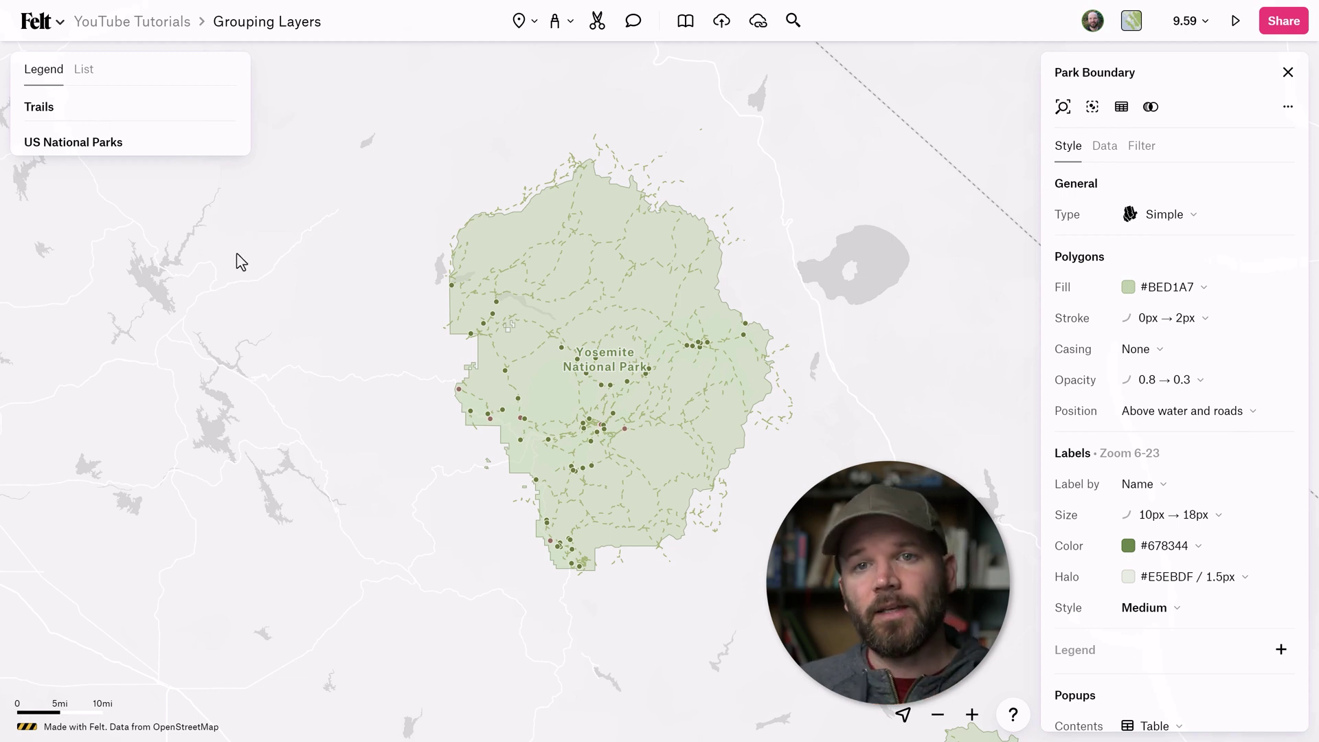
{"action": "left_click", "coordinate": [82, 70]}
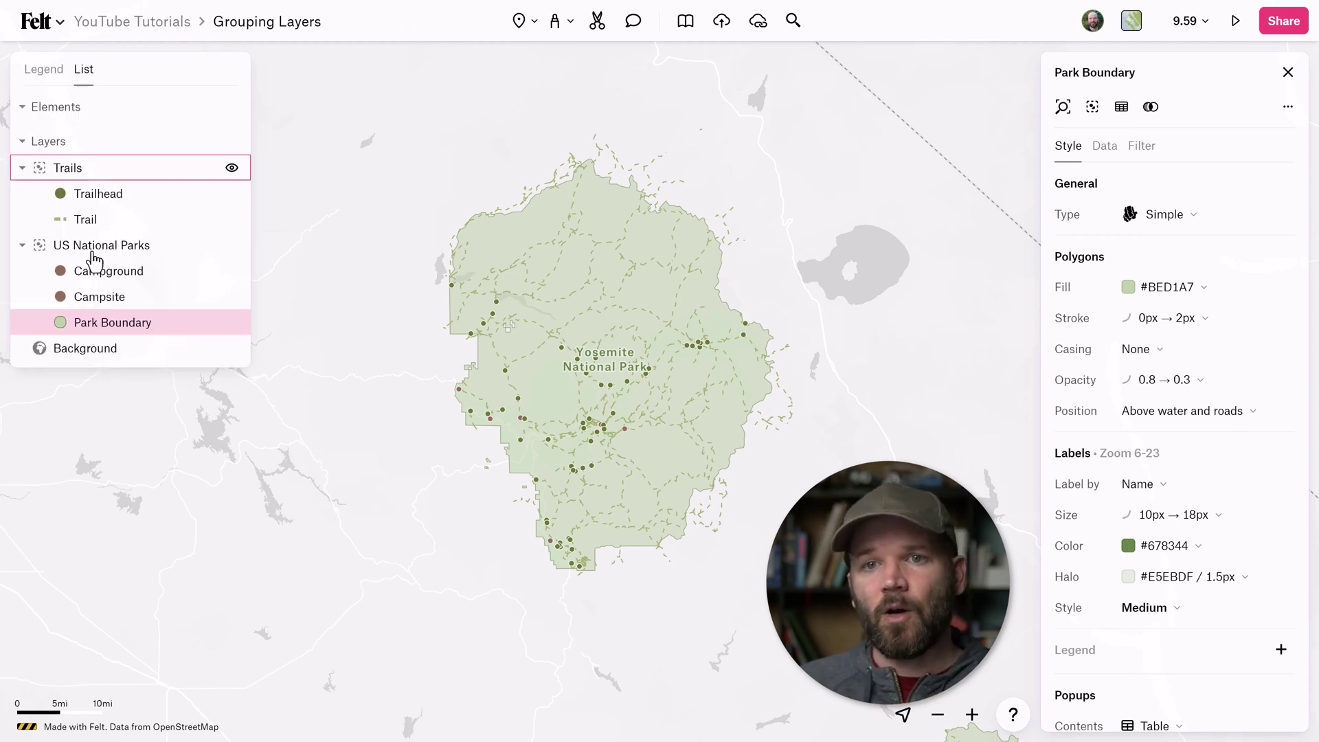